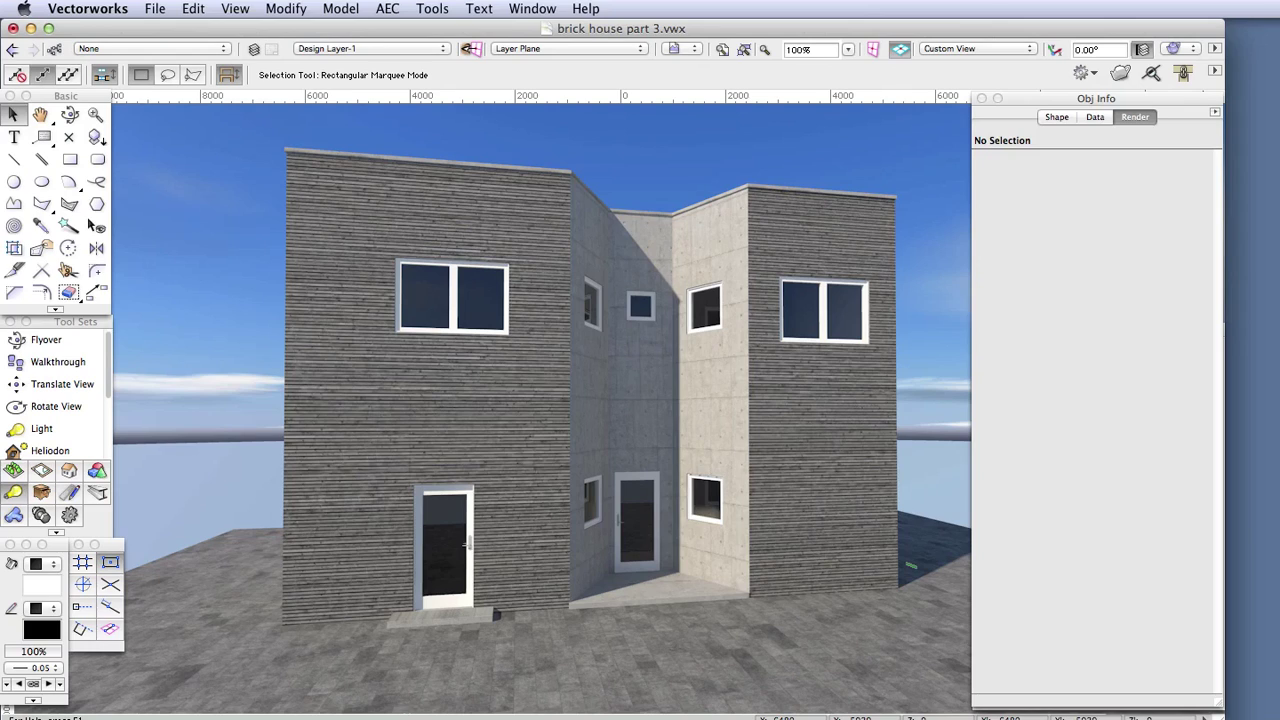
Render the house model in OpenGL.
{"action": "left_click", "coordinate": [244, 10]}
{"action": "mouse_move", "coordinate": [260, 114]}
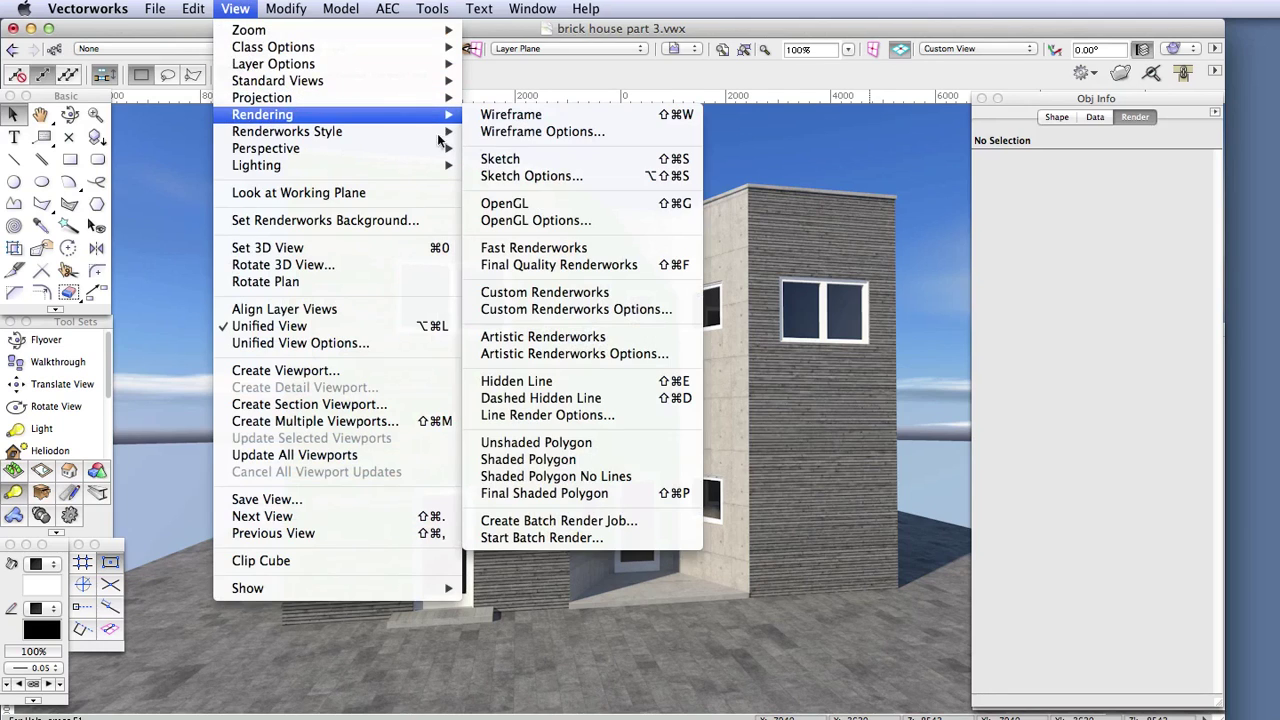
{"action": "left_click", "coordinate": [492, 203]}
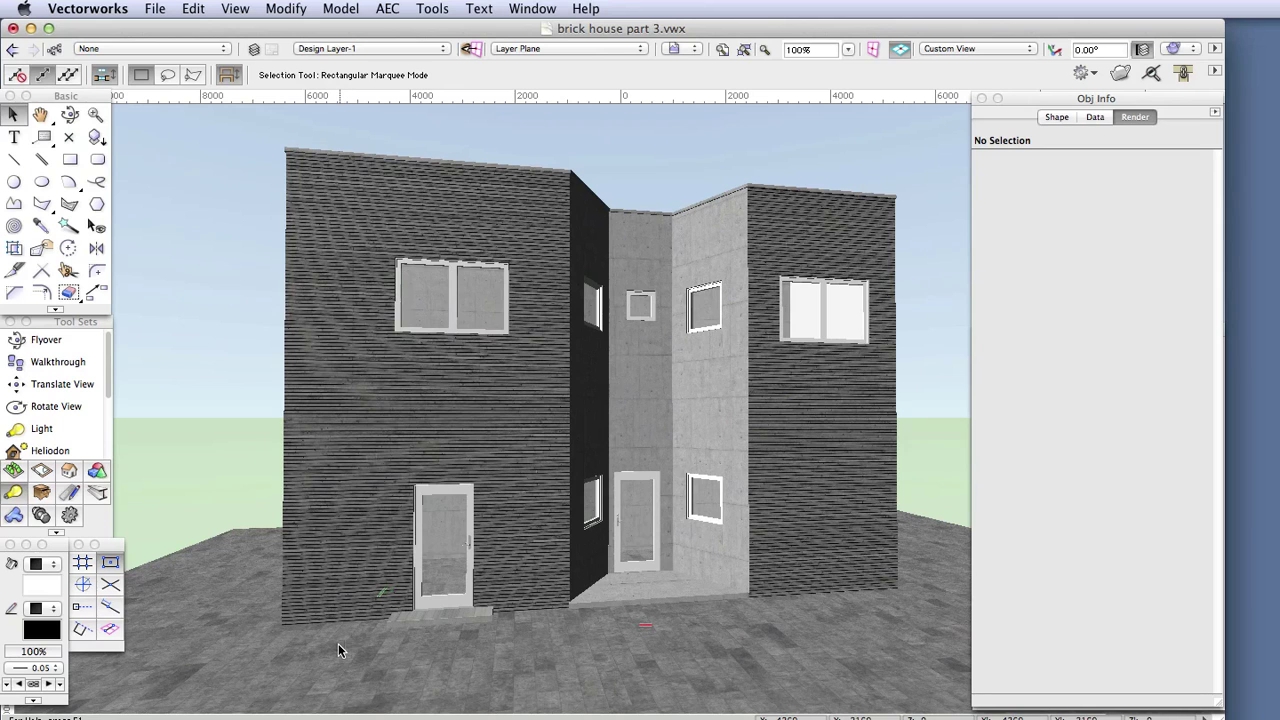
Select the ground-floor wall containing the door, review its texture mapping settings, and keep Right as the part being mapped.
{"action": "scroll", "coordinate": [276, 631], "scroll_direction": "up", "scroll_amount": 2}
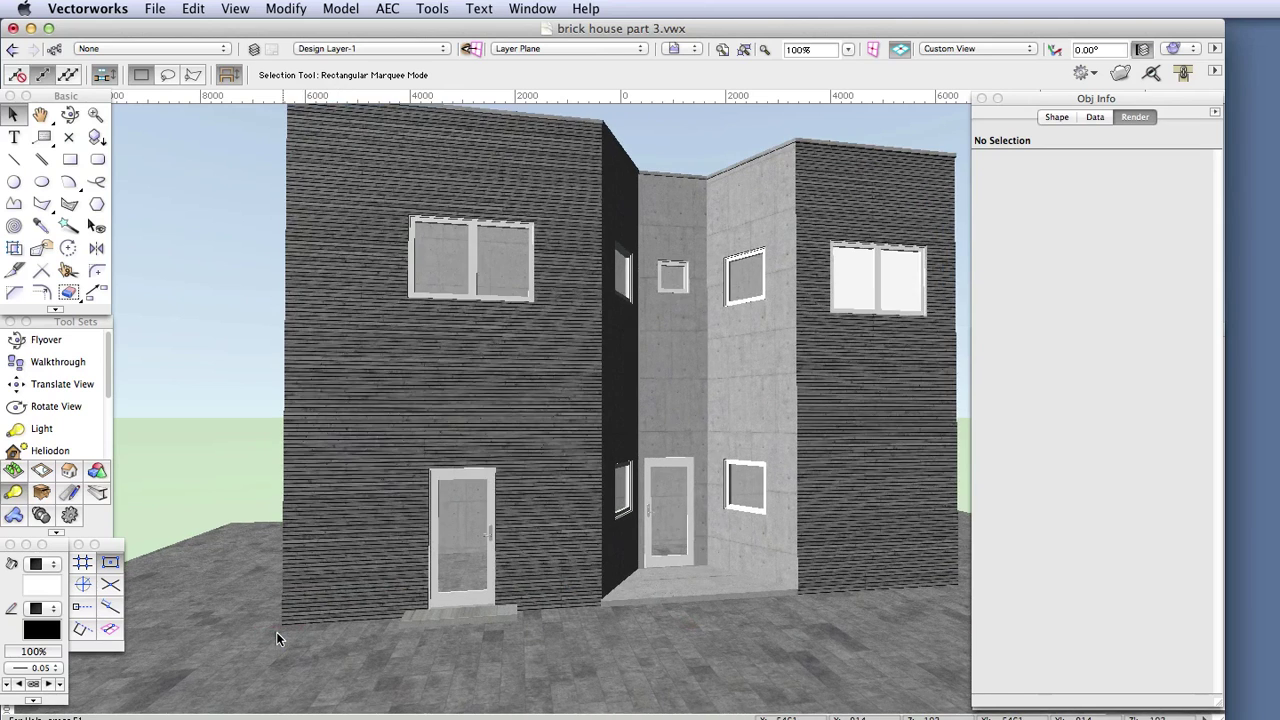
{"action": "scroll", "coordinate": [277, 638], "scroll_direction": "up", "scroll_amount": 4}
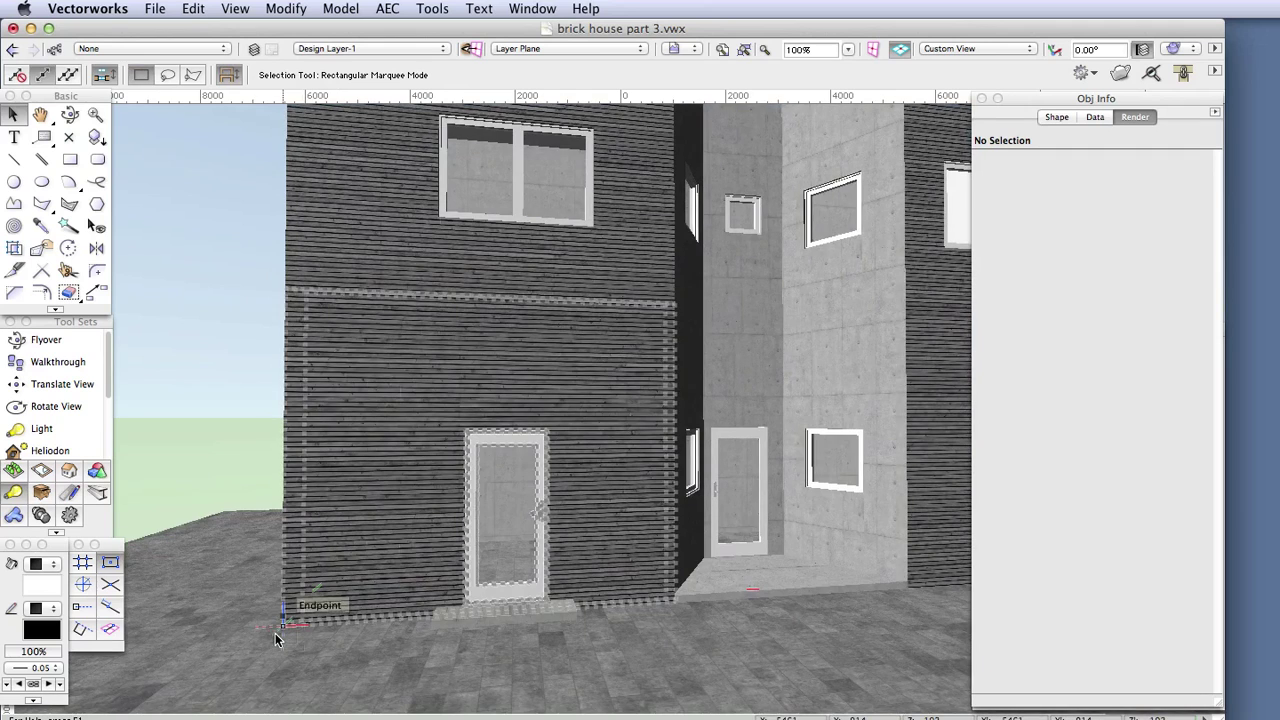
{"action": "left_click", "coordinate": [322, 624]}
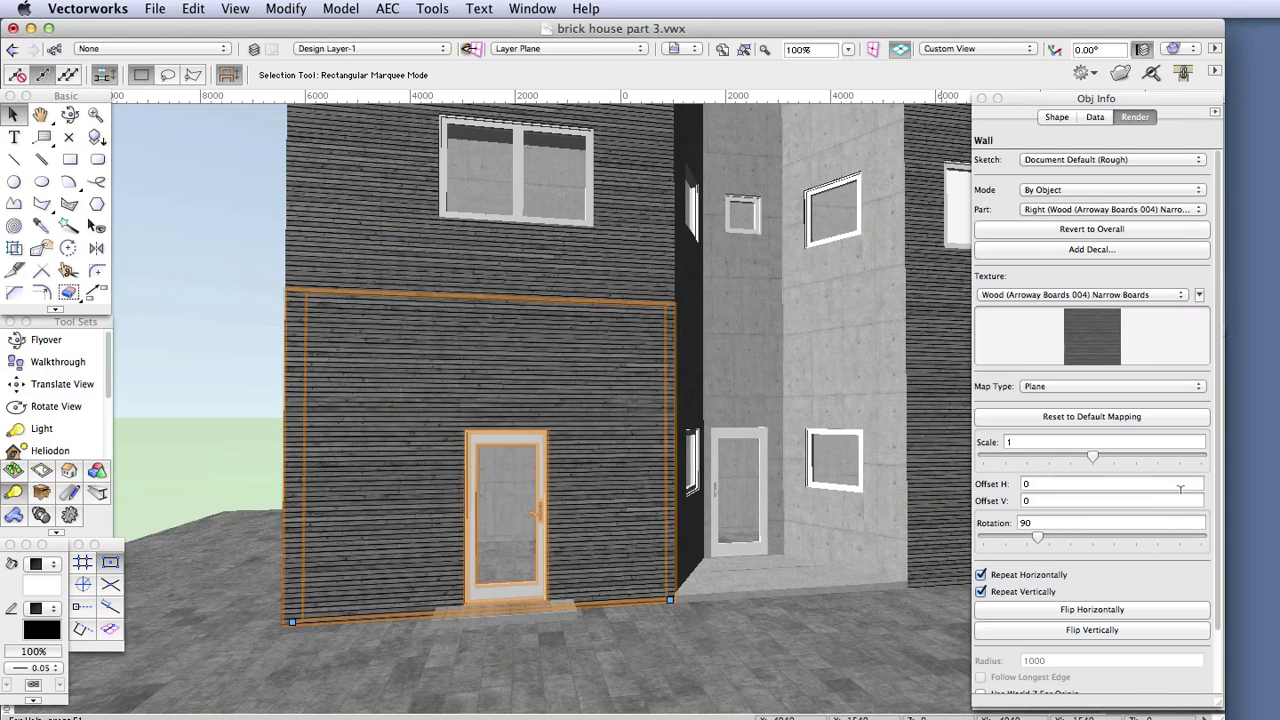
{"action": "left_click", "coordinate": [1058, 117]}
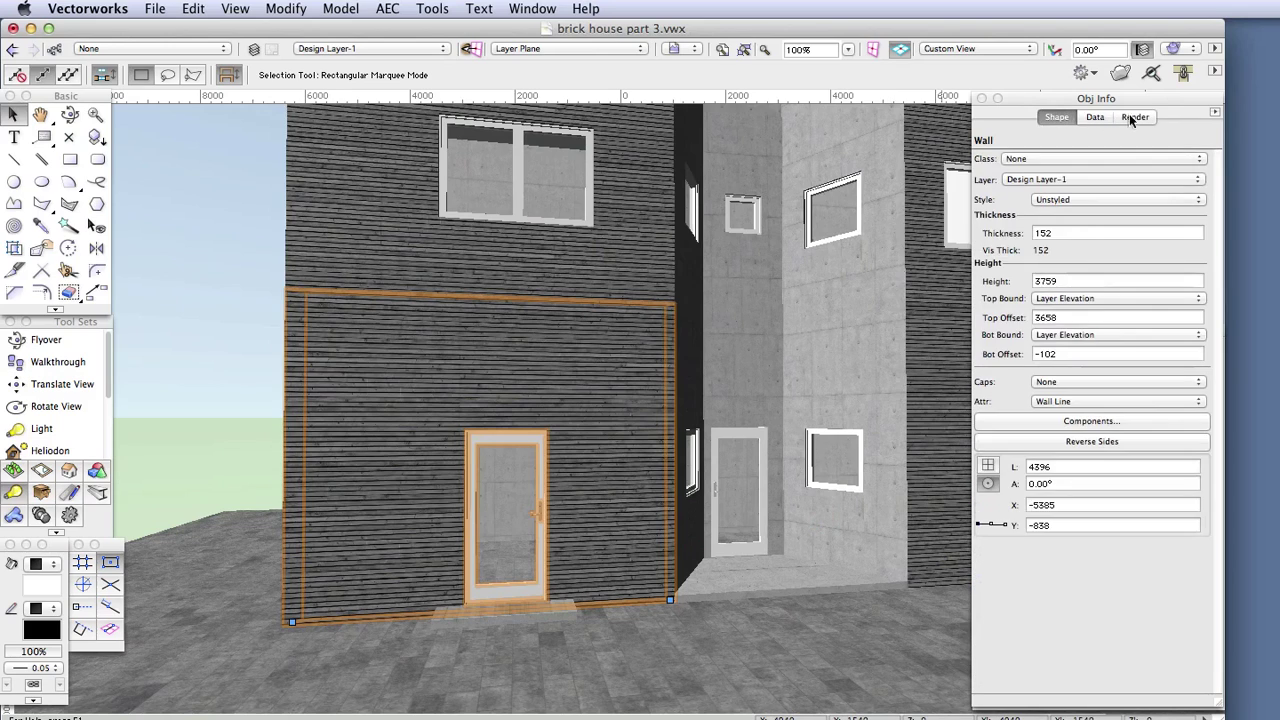
{"action": "left_click", "coordinate": [1133, 117]}
{"action": "scroll", "coordinate": [1096, 358], "scroll_direction": "down", "scroll_amount": 3}
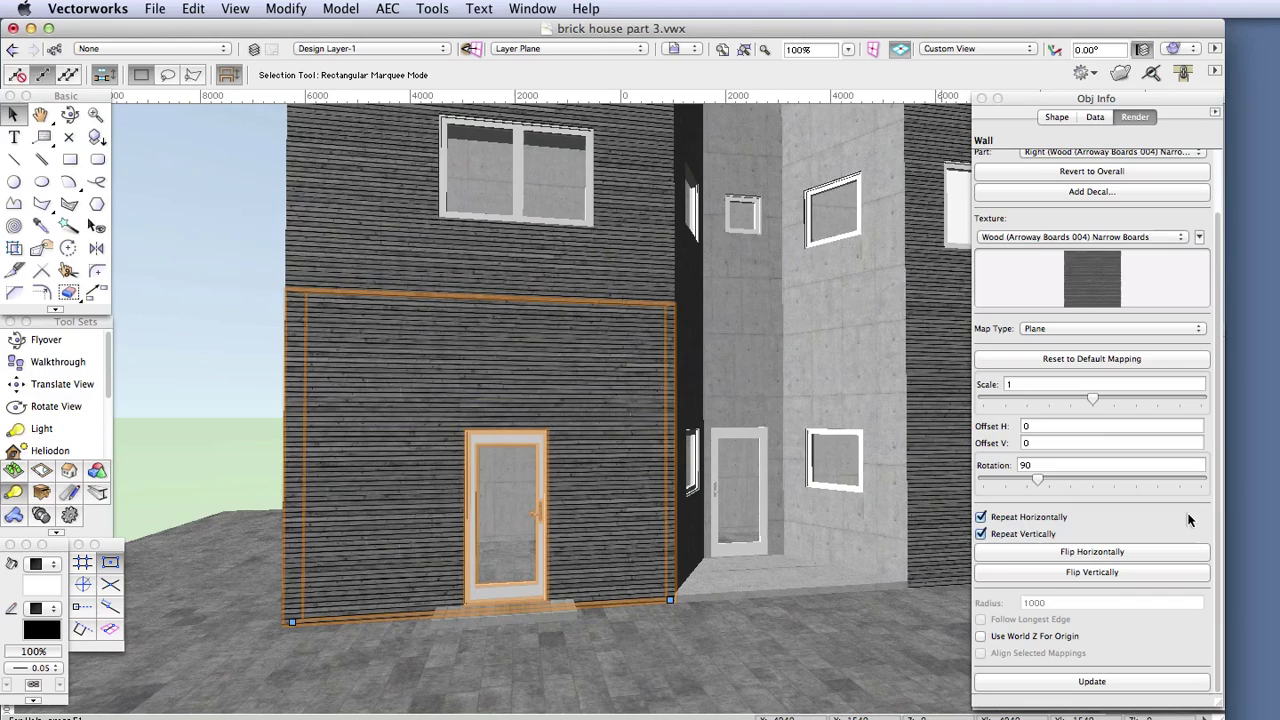
{"action": "scroll", "coordinate": [1188, 519], "scroll_direction": "up", "scroll_amount": 3}
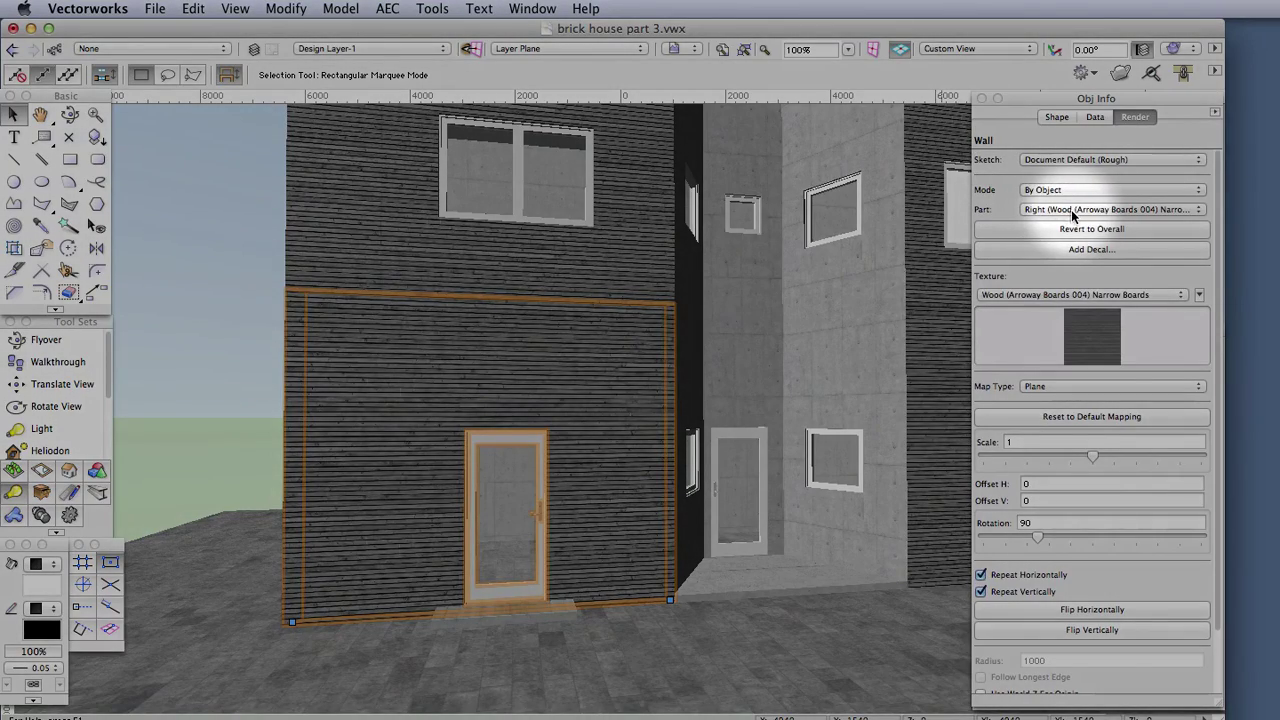
{"action": "left_click", "coordinate": [1071, 212]}
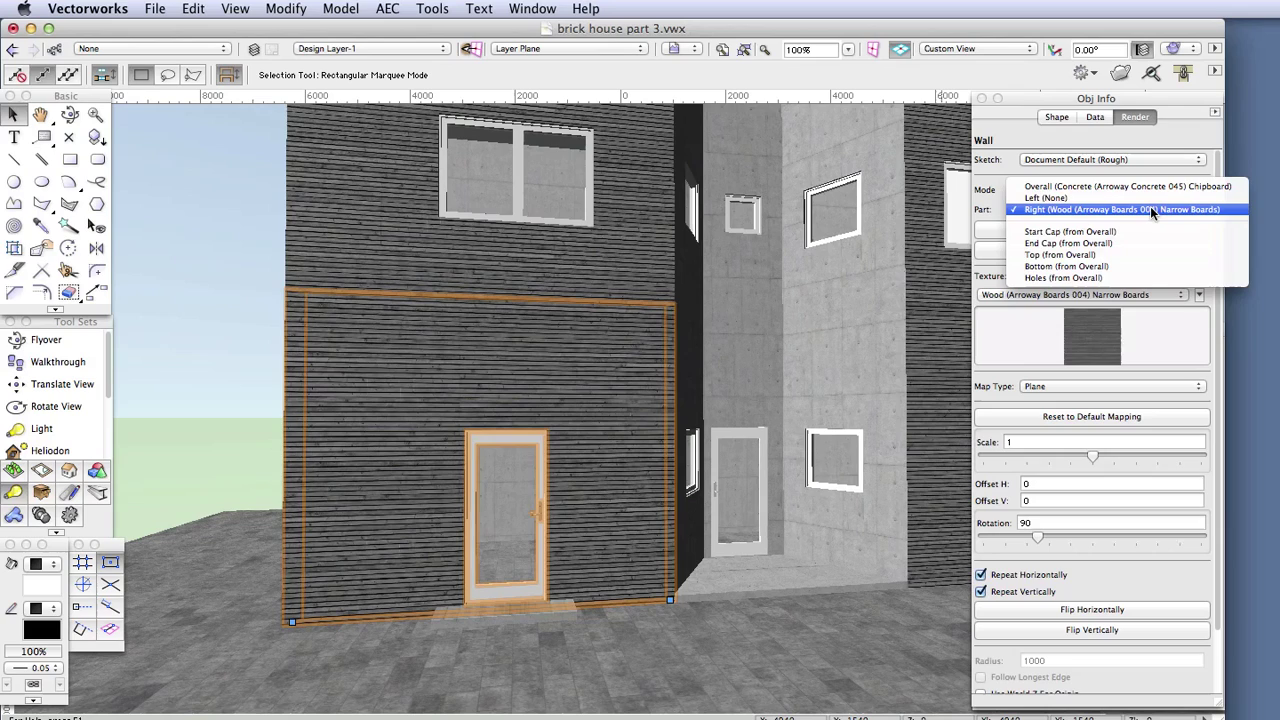
{"action": "left_click", "coordinate": [1152, 210]}
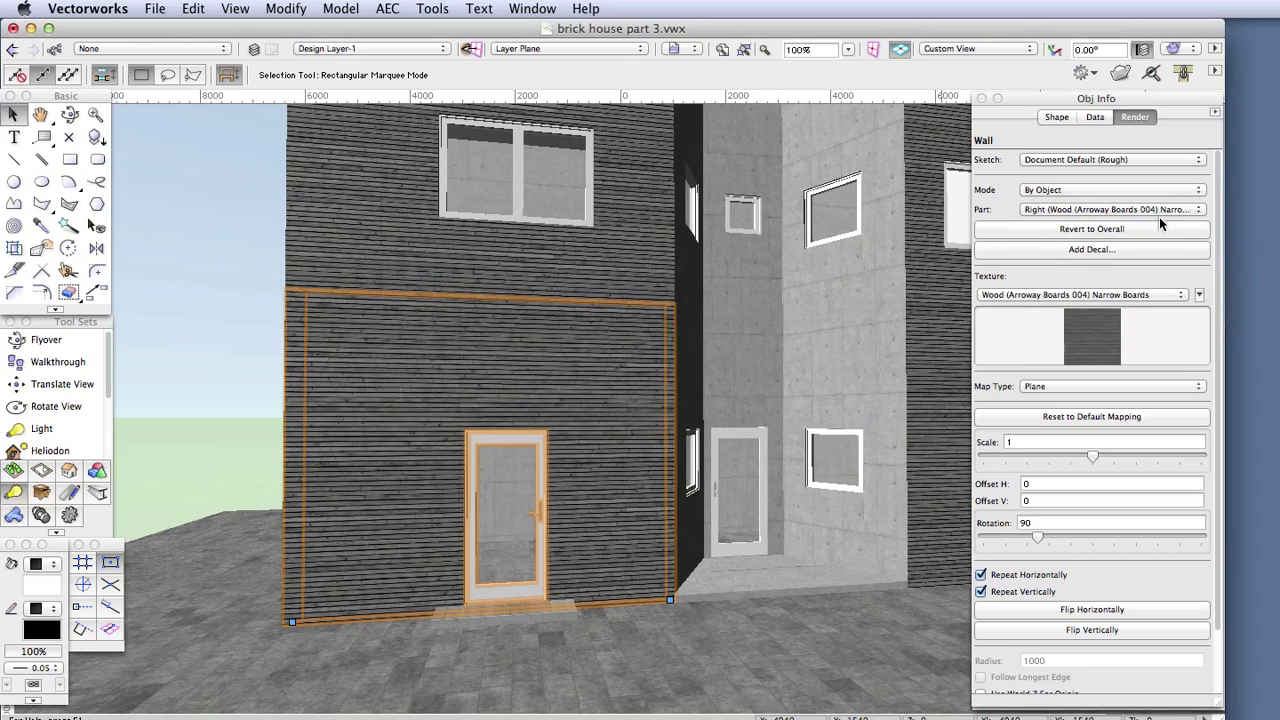
Set the vertical texture offset of the lower wall to 300 mm and view the shifted boards without the selection.
{"action": "scroll", "coordinate": [1164, 422], "scroll_direction": "down", "scroll_amount": 3}
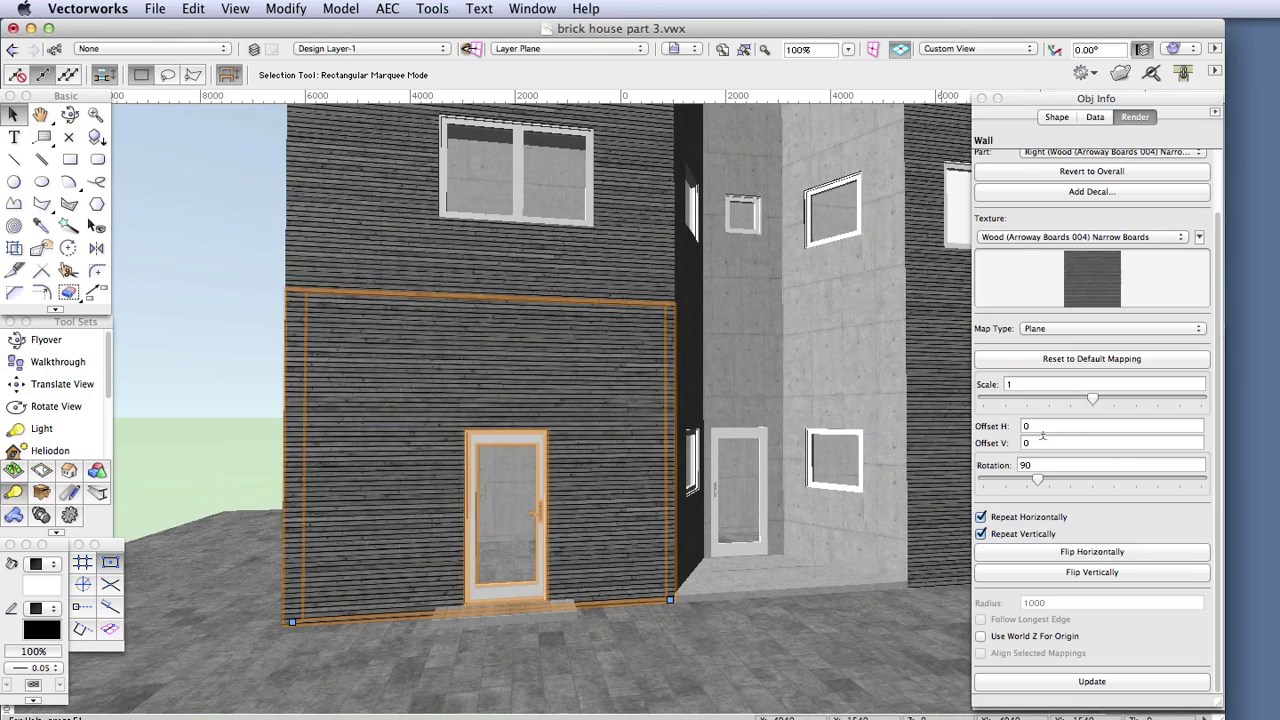
{"action": "left_click", "coordinate": [1046, 440]}
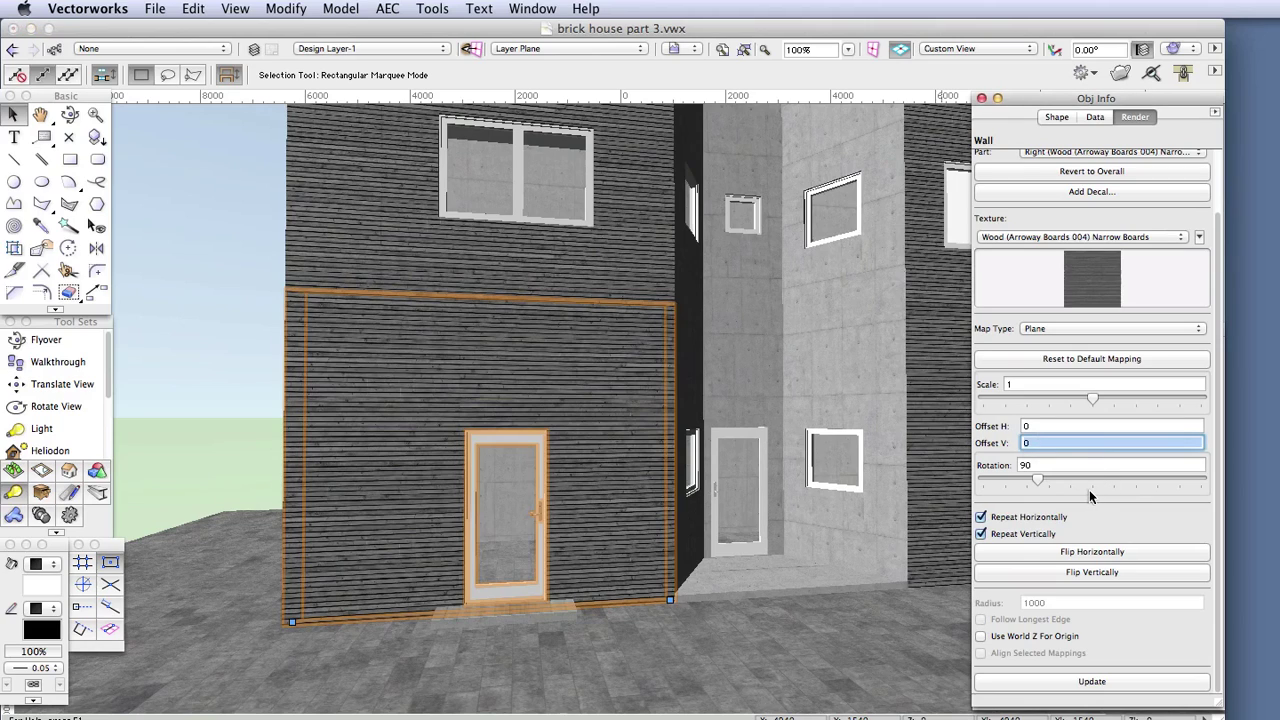
{"action": "type", "text": "300"}
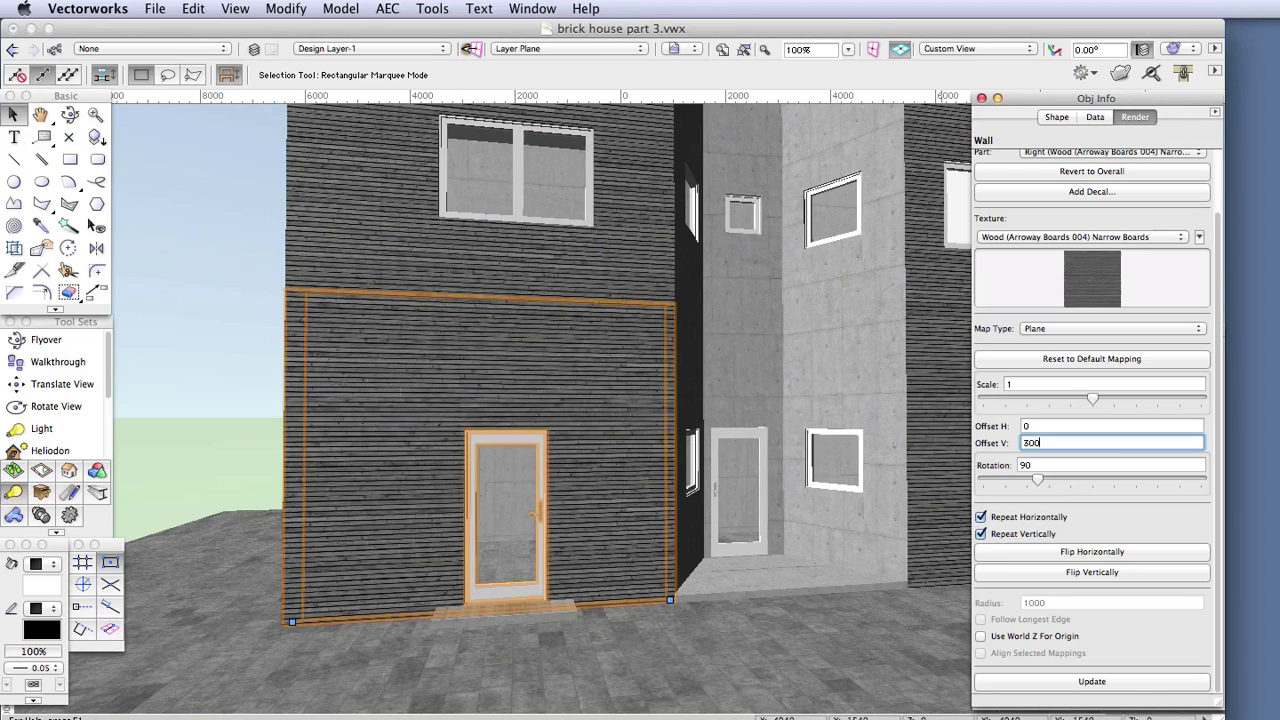
{"action": "type", "text": "mm"}
{"action": "key", "text": "Tab"}
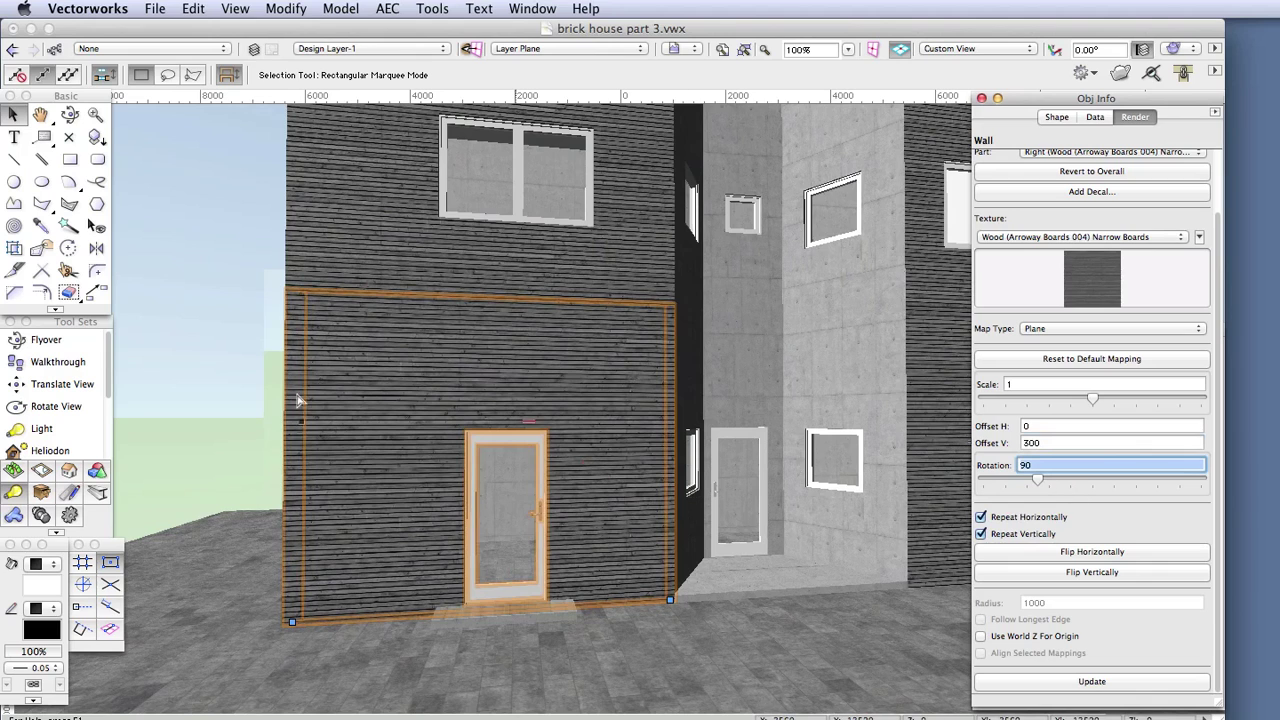
{"action": "left_click", "coordinate": [342, 325]}
{"action": "scroll", "coordinate": [342, 330], "scroll_direction": "up", "scroll_amount": 2}
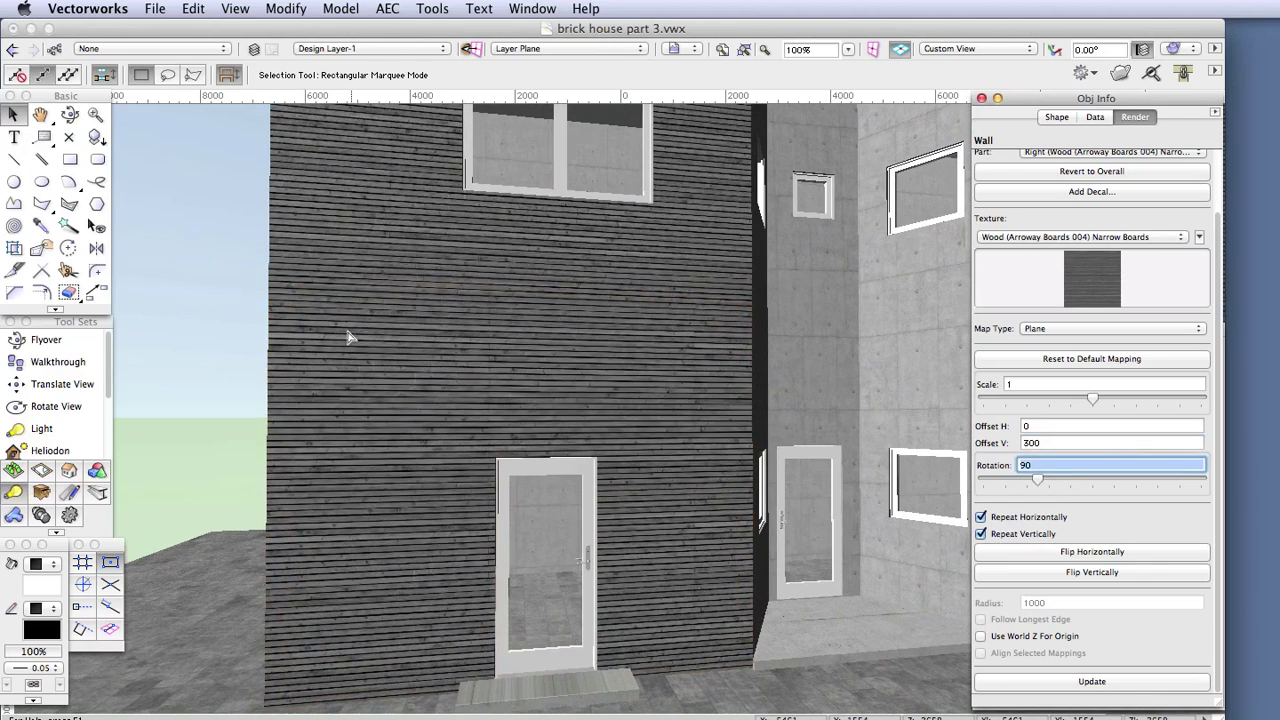
Compare the lower wall's texture positions by setting the vertical offset to 0 and back to 300.
{"action": "double_click", "coordinate": [1059, 442]}
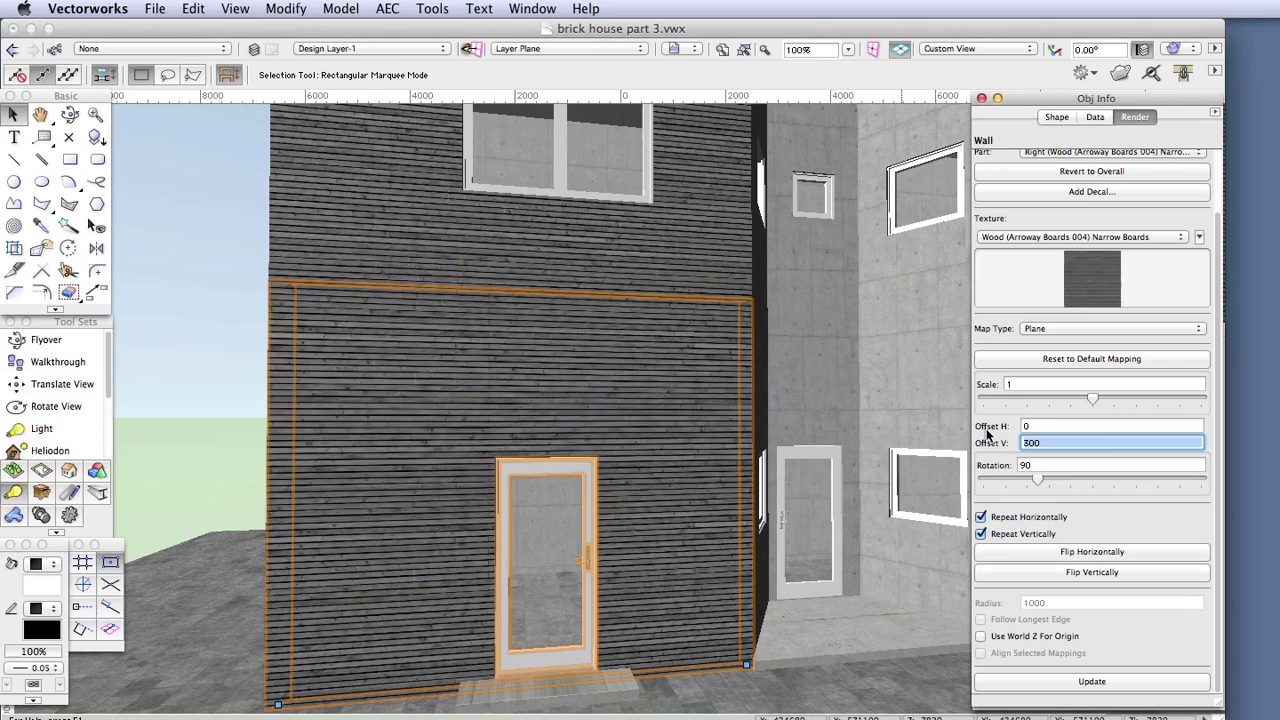
{"action": "type", "text": "0"}
{"action": "key", "text": "Tab"}
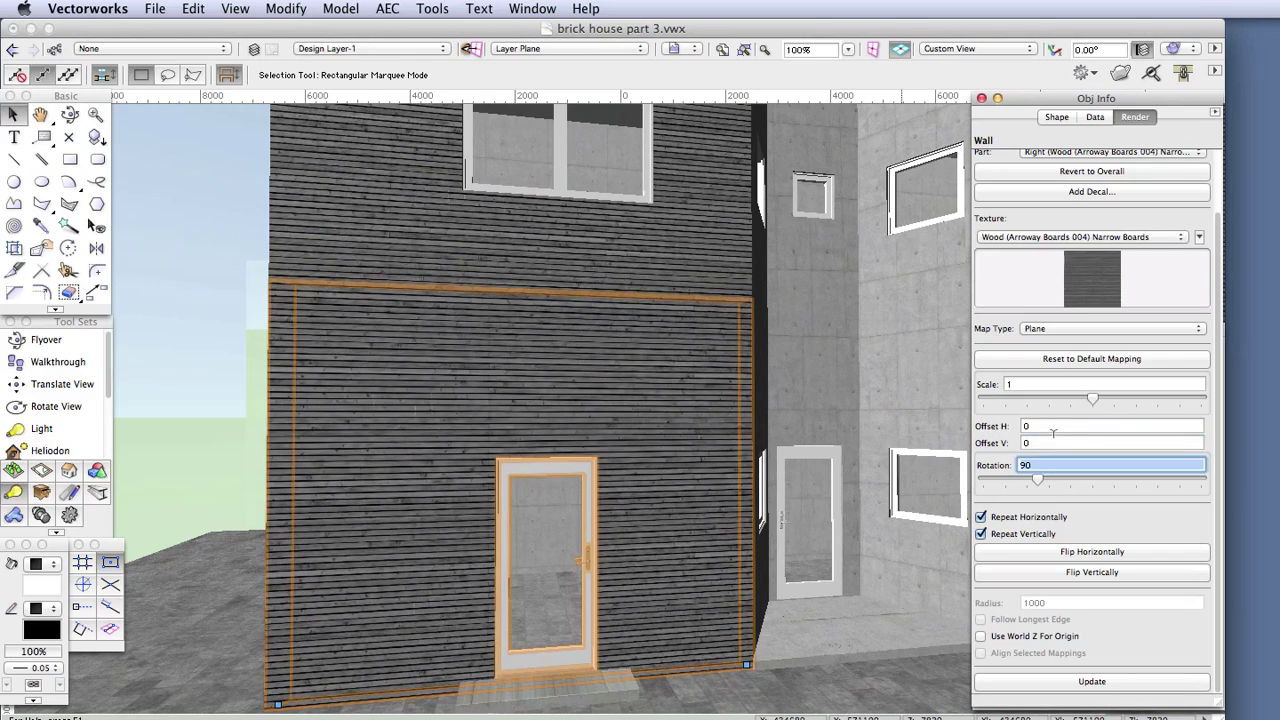
{"action": "key", "text": "shift+Tab"}
{"action": "type", "text": "300"}
{"action": "key", "text": "Tab"}
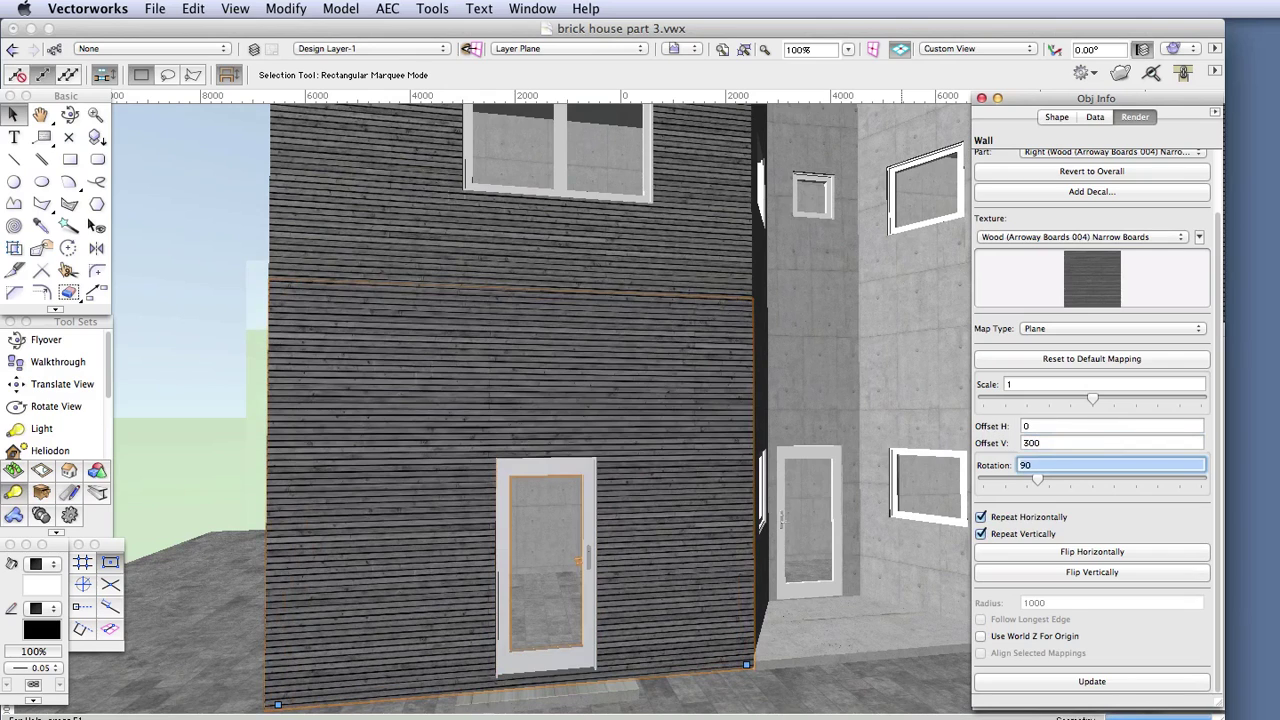
{"action": "left_click", "coordinate": [41, 116]}
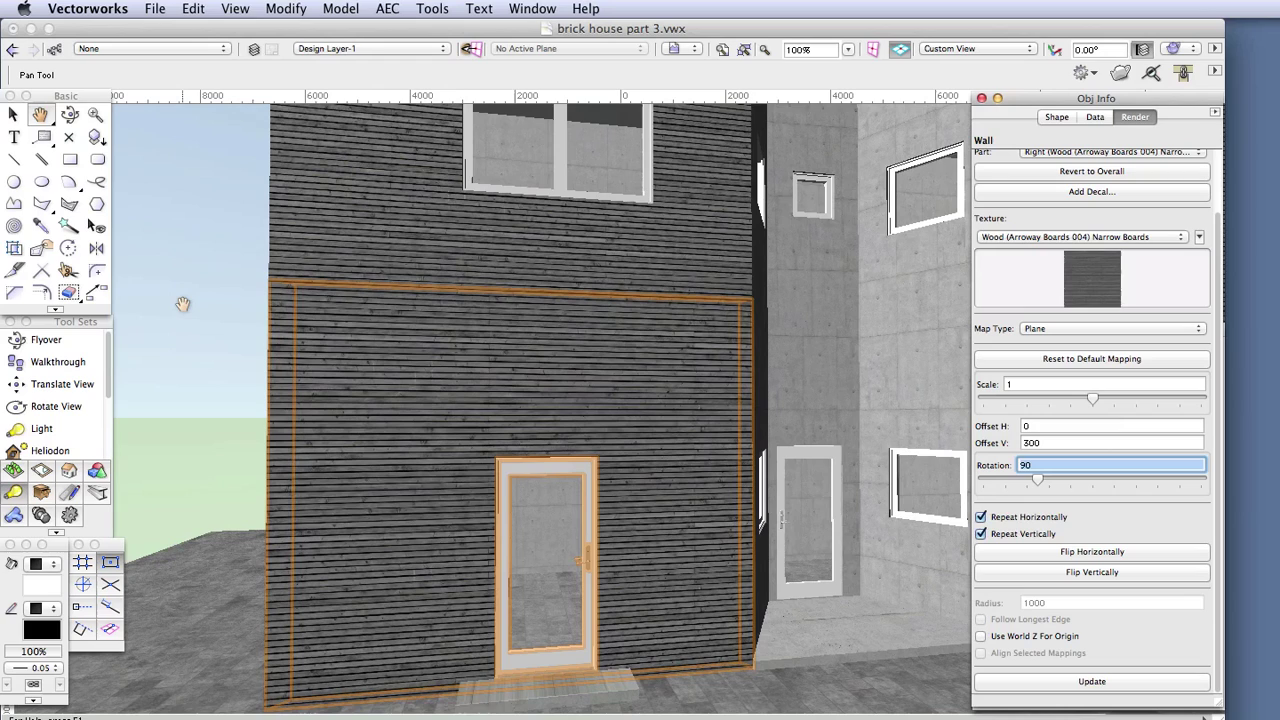
{"action": "left_click", "coordinate": [13, 114]}
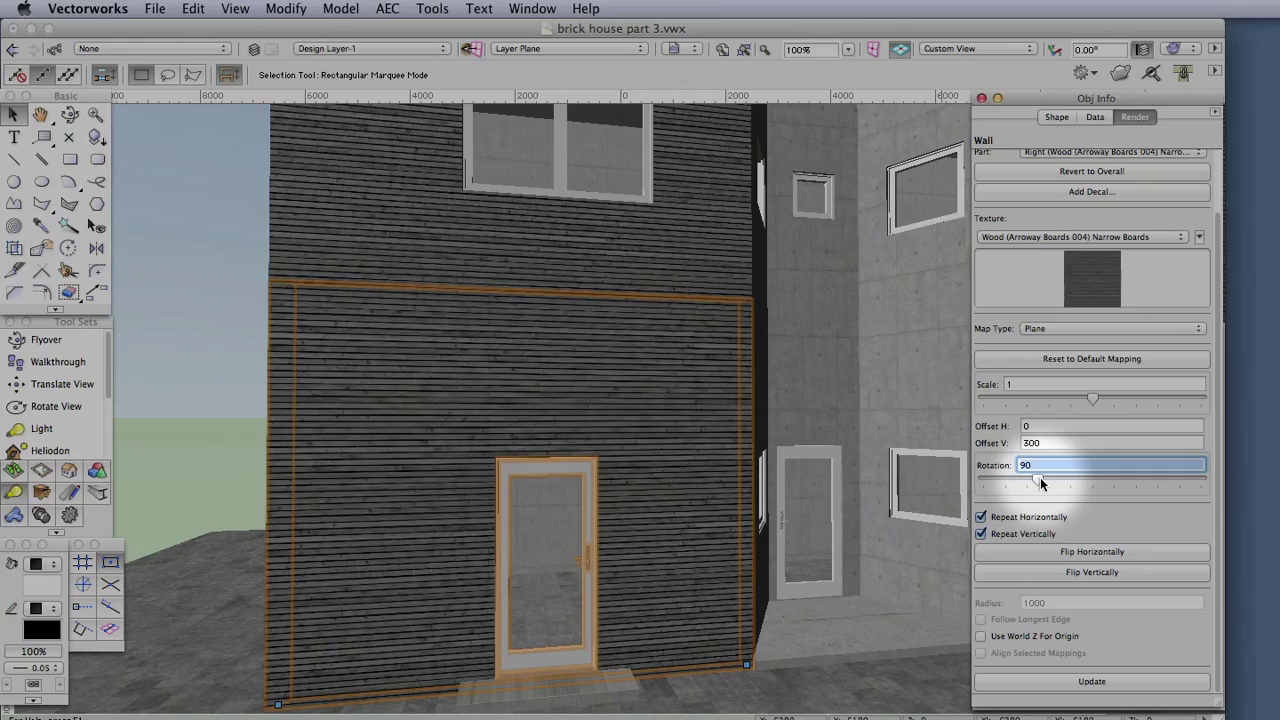
Rotate the lower wall's board texture to 69 degrees, and return the rotation to 90.
{"action": "mouse_move", "coordinate": [1040, 477]}
{"action": "left_mouse_down"}
{"action": "mouse_move", "coordinate": [1069, 476]}
{"action": "mouse_move", "coordinate": [973, 464]}
{"action": "mouse_move", "coordinate": [1025, 472]}
{"action": "left_mouse_up"}
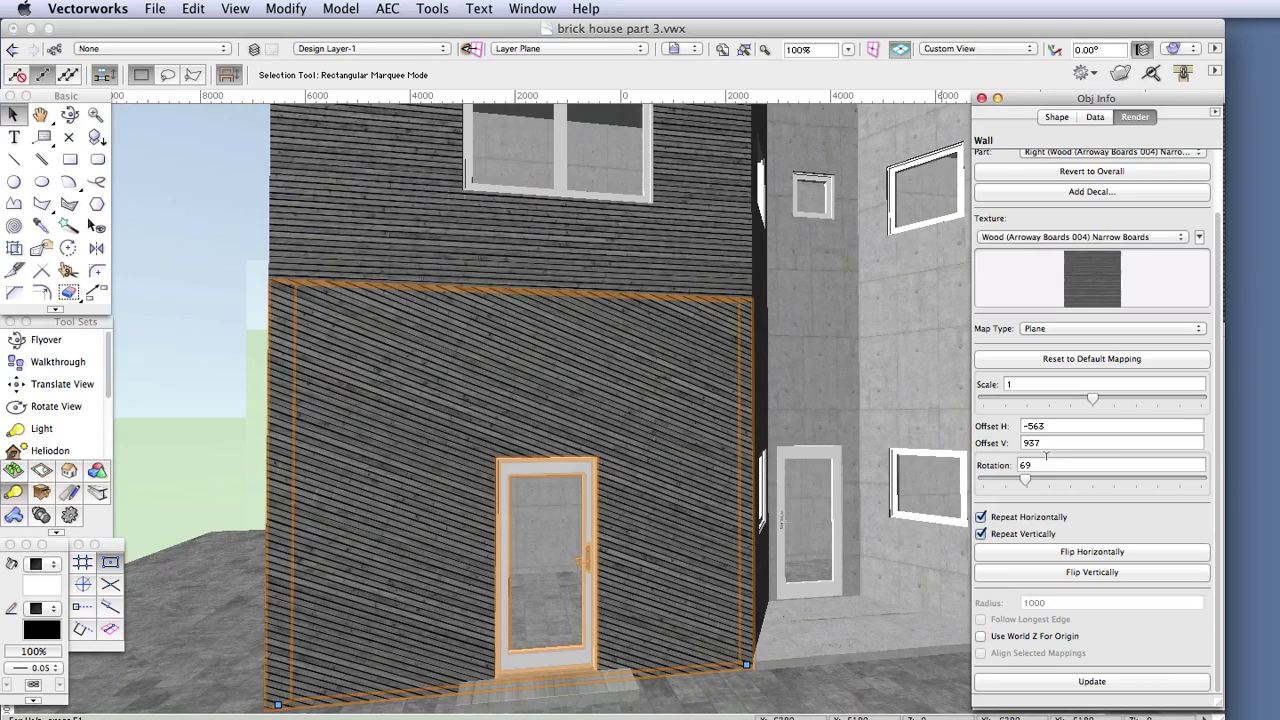
{"action": "double_click", "coordinate": [1025, 465]}
{"action": "type", "text": "90"}
{"action": "key", "text": "Tab"}
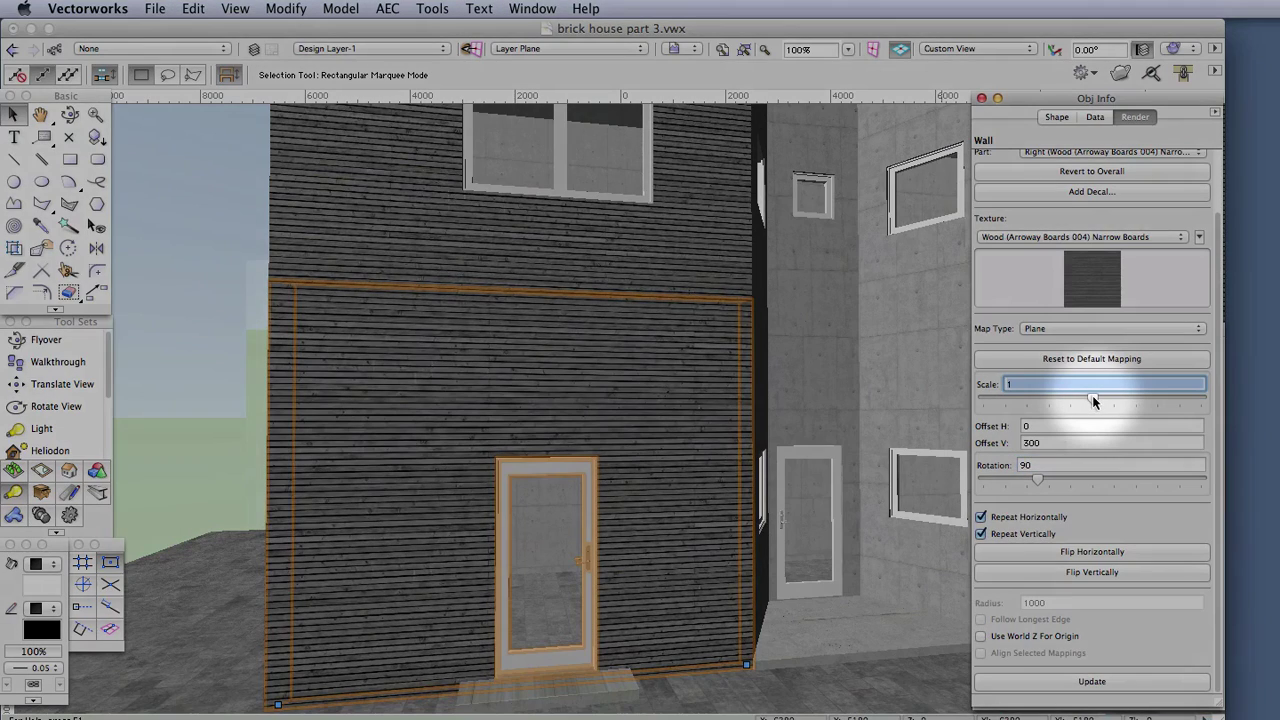
Increase the lower wall's board texture scale to 2.
{"action": "left_click_drag", "start_coordinate": [1092, 398], "coordinate": [1133, 399]}
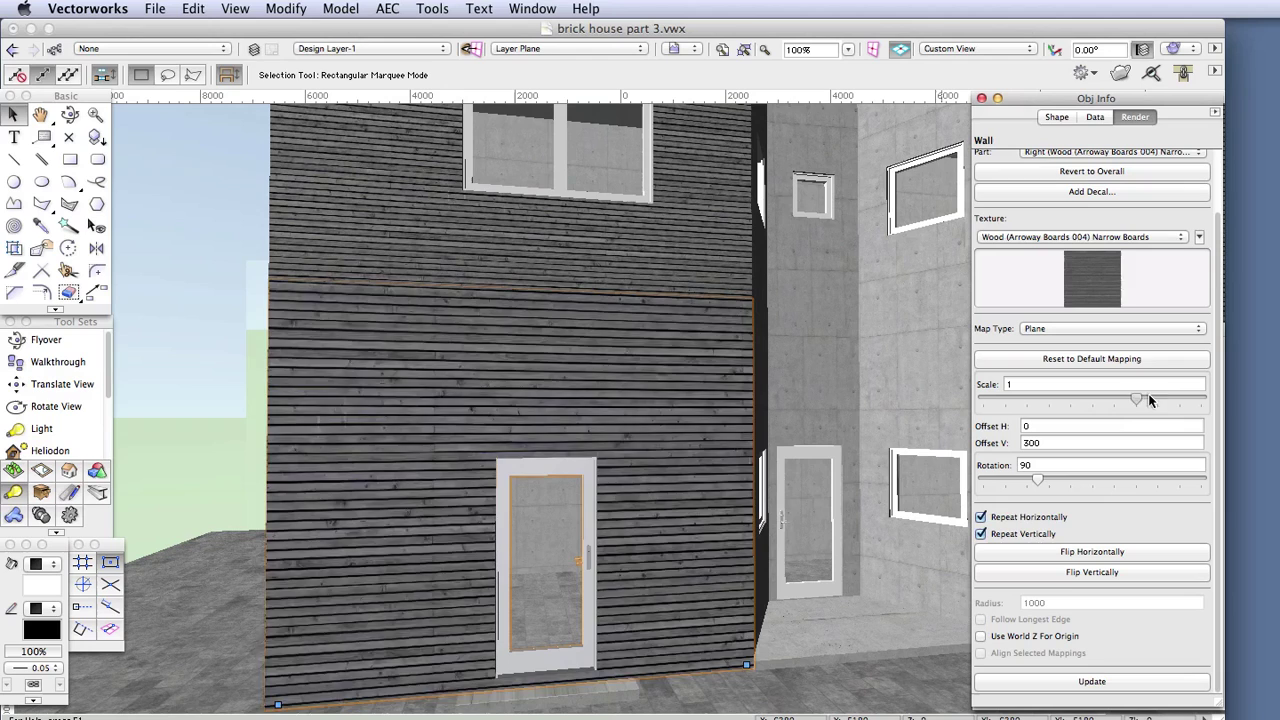
{"action": "left_click_drag", "start_coordinate": [1148, 398], "coordinate": [1204, 405]}
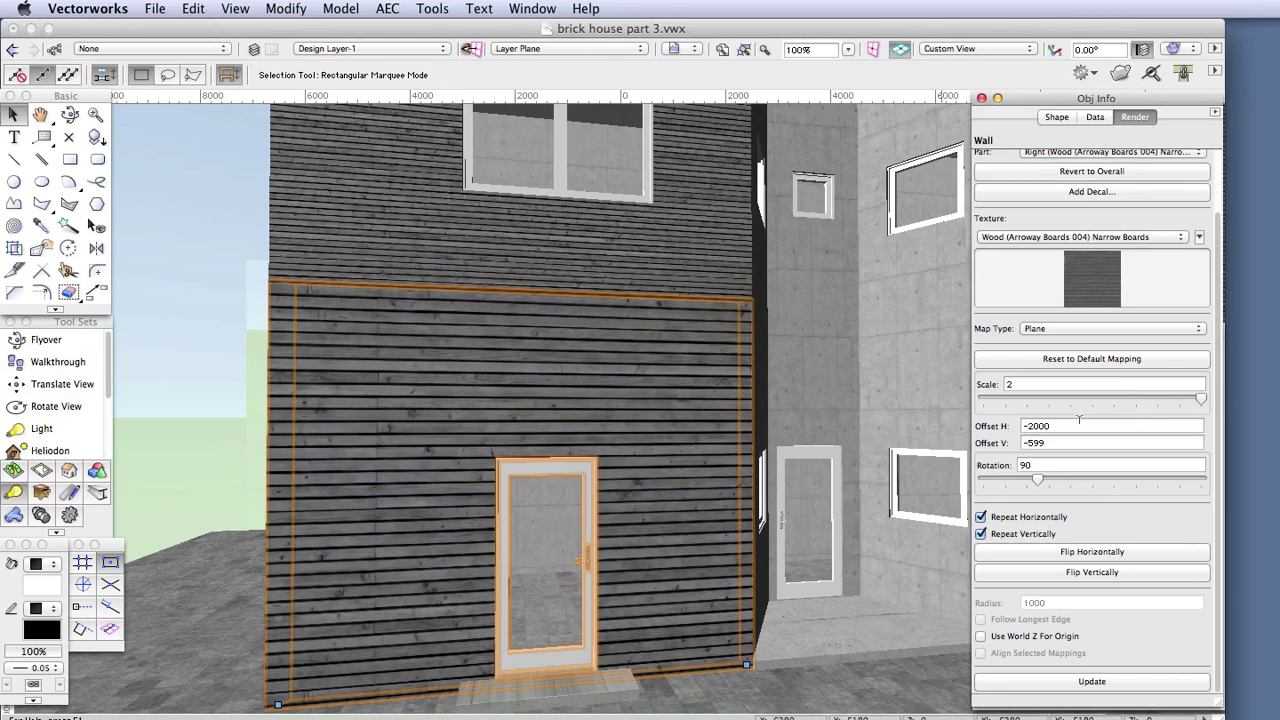
Try a texture scale of 10 on the lower wall, and return the scale to 2.
{"action": "left_click", "coordinate": [1025, 380]}
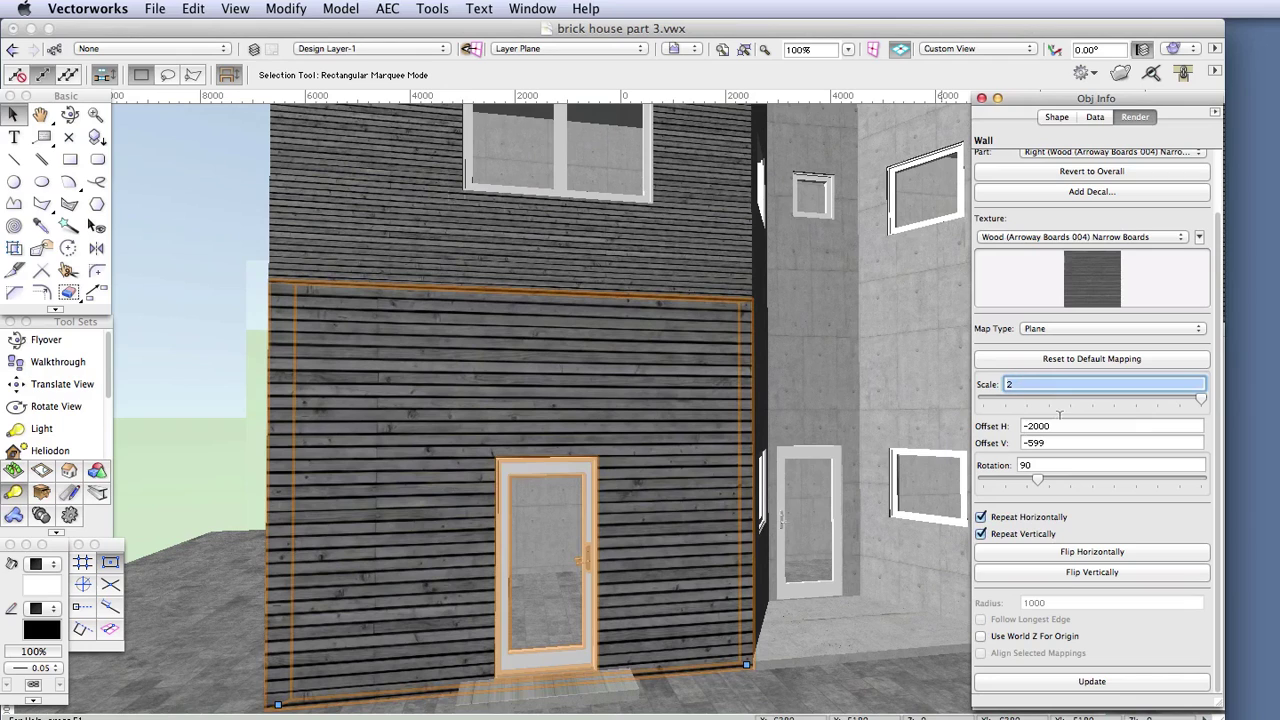
{"action": "type", "text": "10"}
{"action": "key", "text": "Tab"}
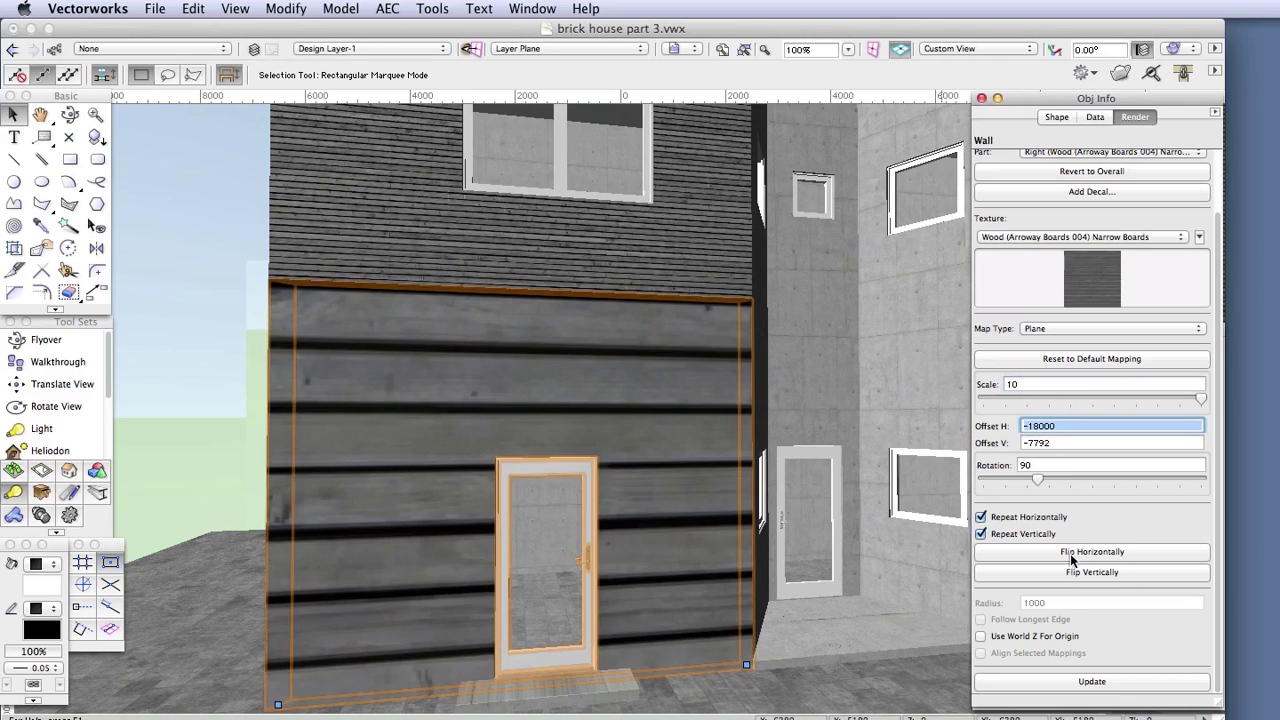
{"action": "left_click", "coordinate": [1032, 380]}
{"action": "type", "text": "2"}
{"action": "key", "text": "Tab"}
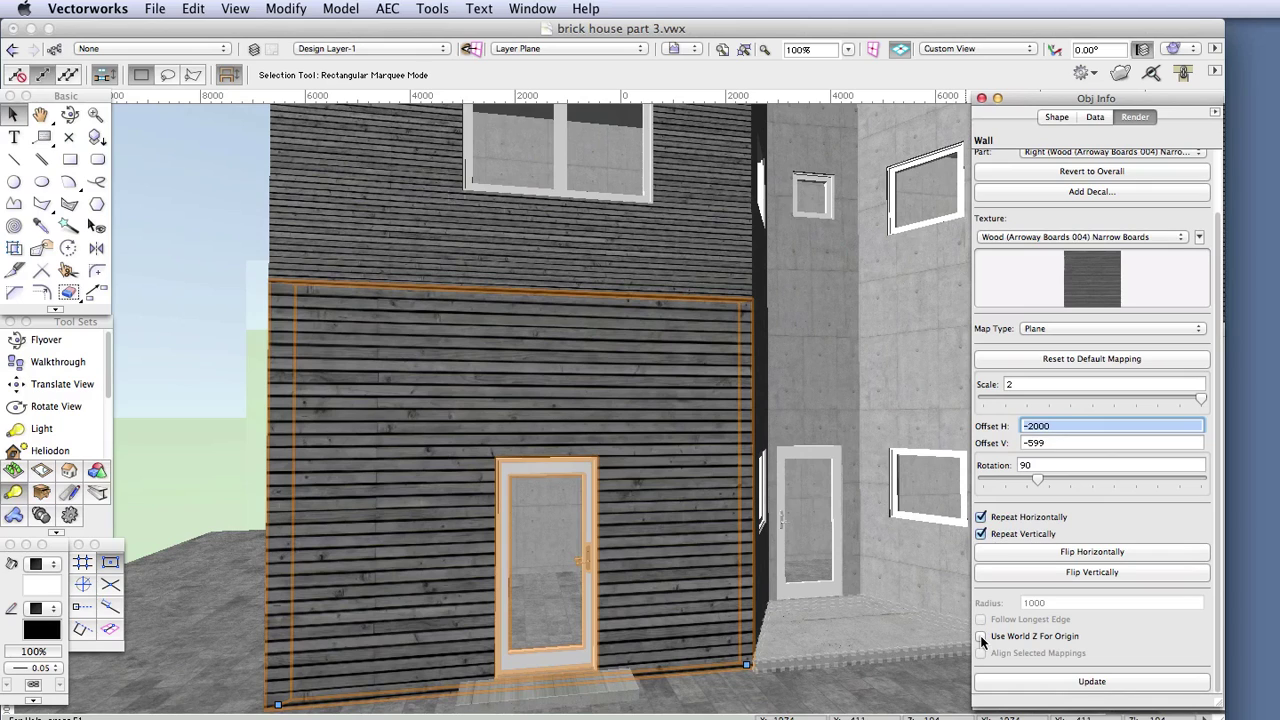
Turn Use World Z For Origin on and back off for the lower wall's texture.
{"action": "left_click", "coordinate": [981, 637]}
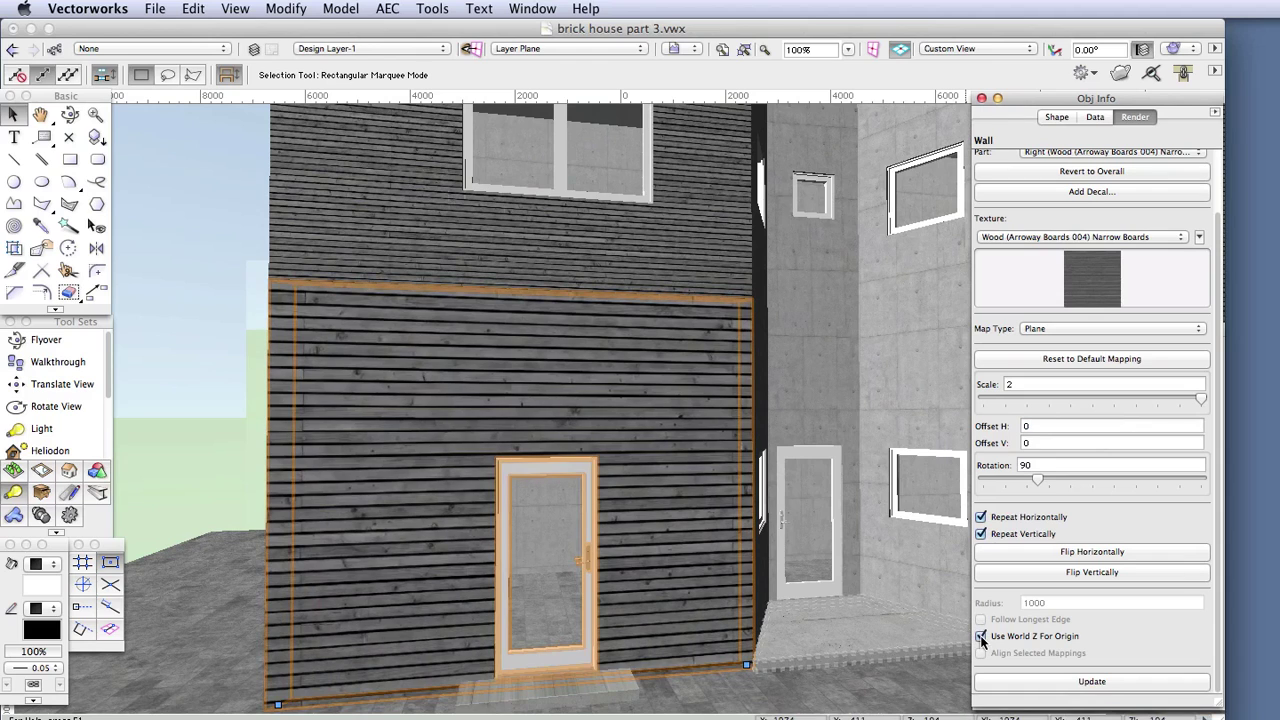
{"action": "left_click", "coordinate": [981, 637]}
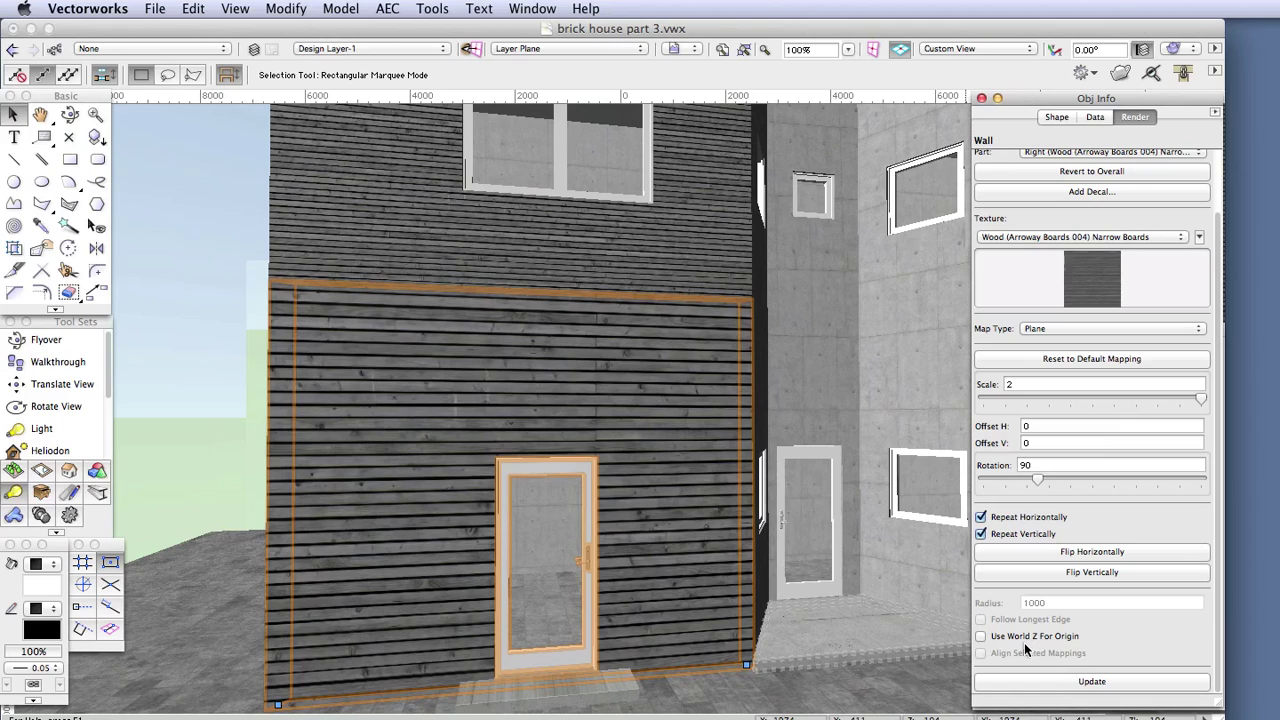
Set the upper wall's board texture scale to 2 and enable Use World Z For Origin for it.
{"action": "left_click", "coordinate": [303, 238]}
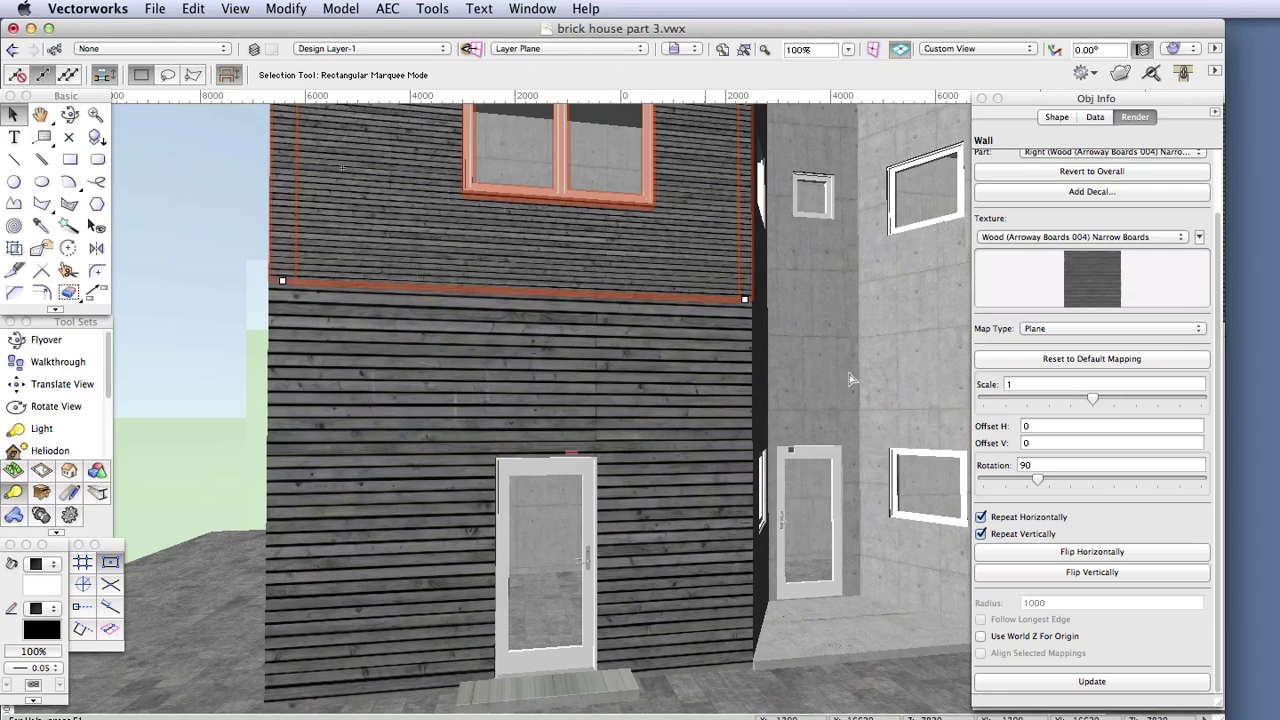
{"action": "left_click", "coordinate": [1035, 384]}
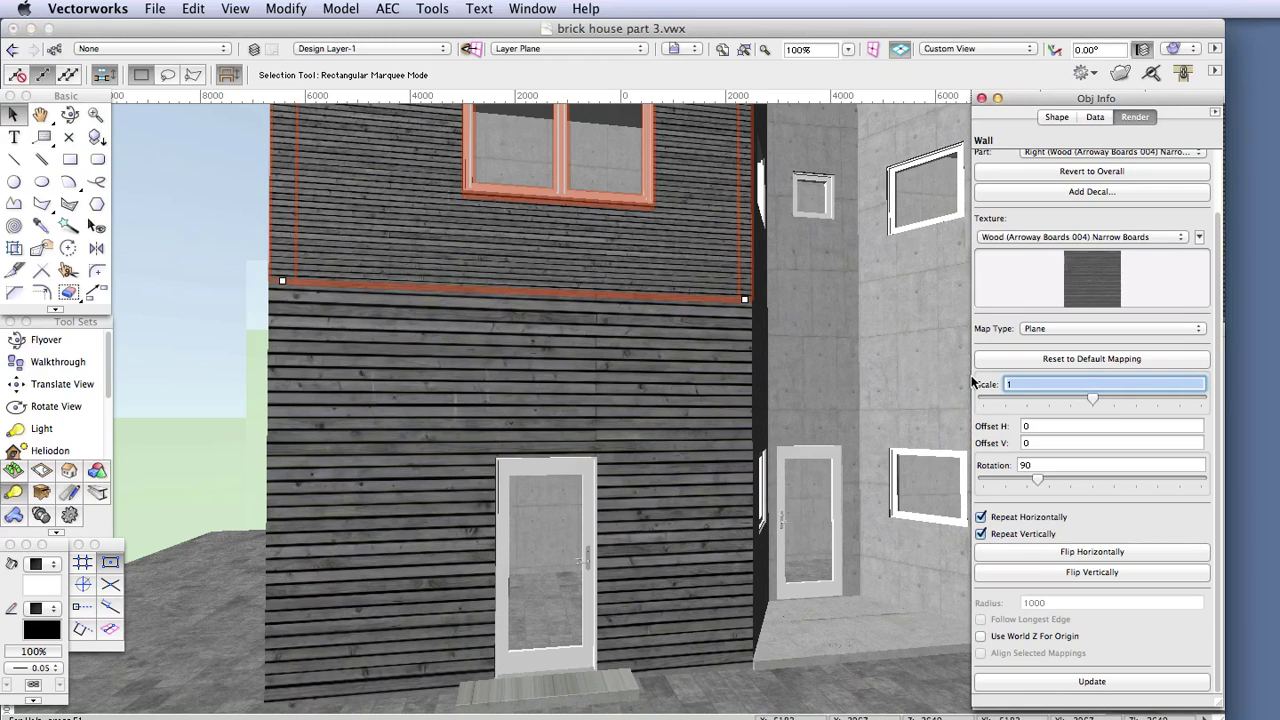
{"action": "type", "text": "2"}
{"action": "key", "text": "Tab"}
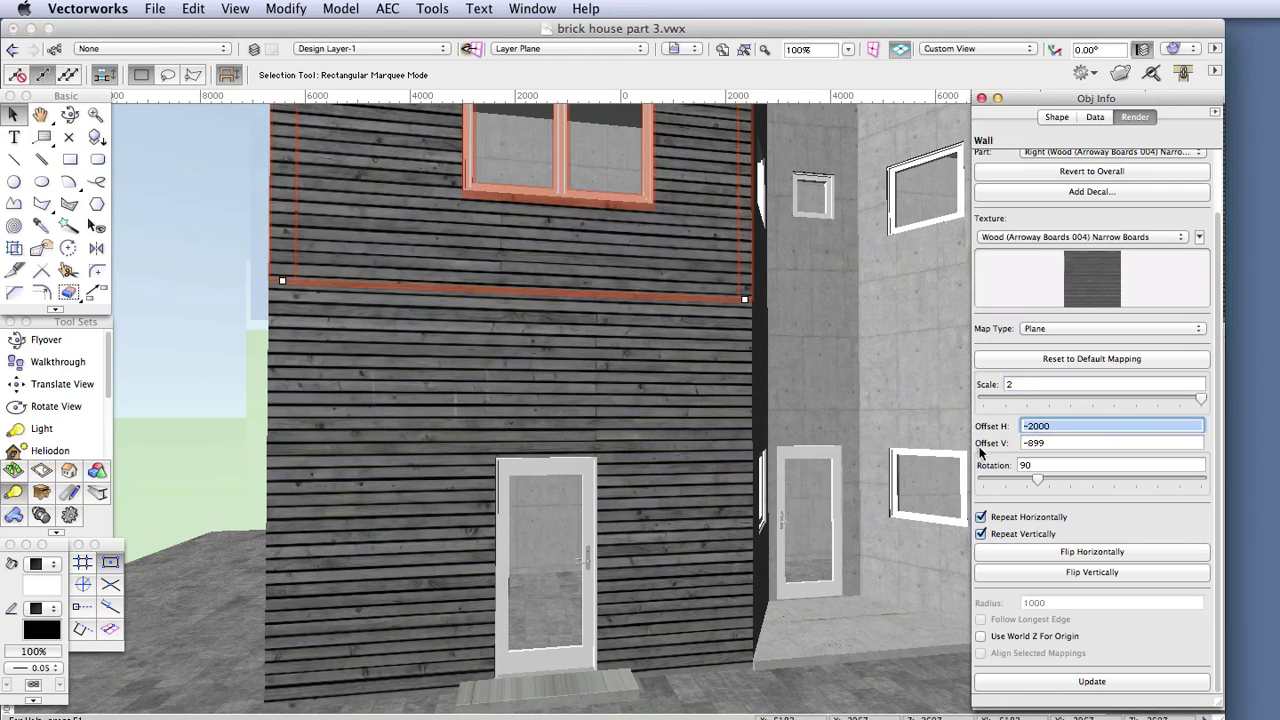
{"action": "left_click", "coordinate": [1070, 637]}
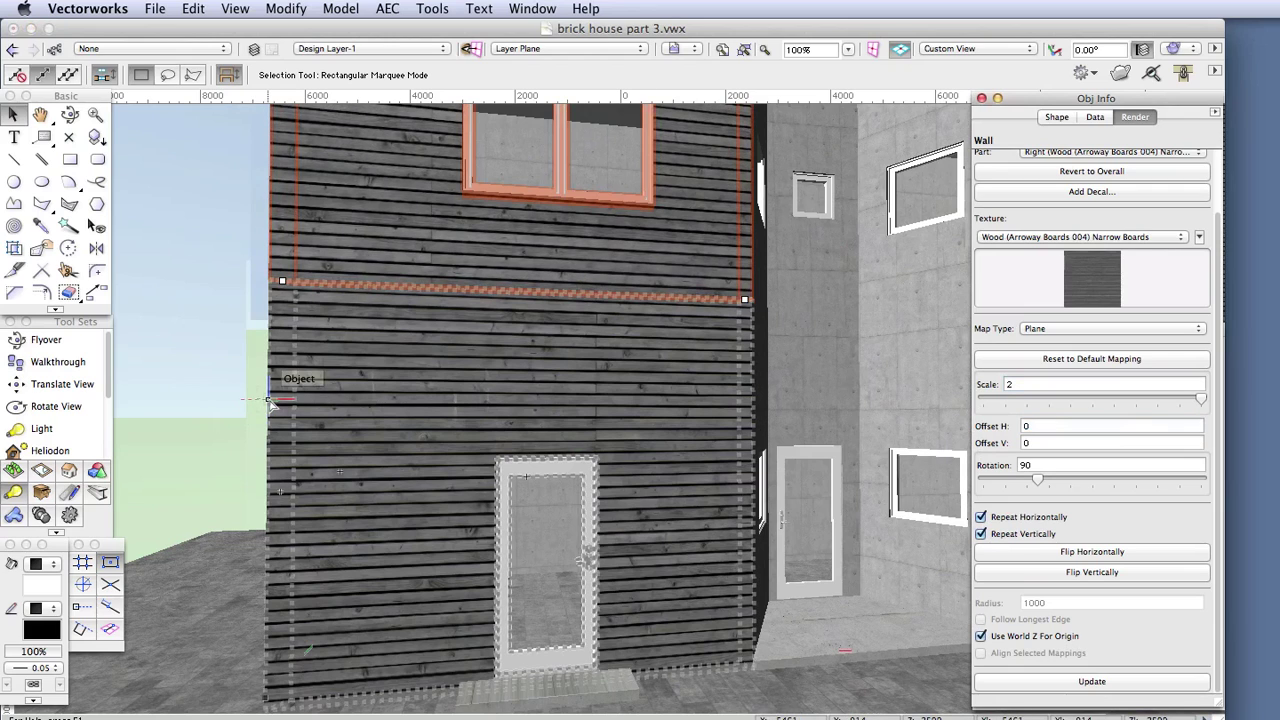
Enable Use World Z For Origin for the lower wall's texture and inspect the board alignment where the two walls meet.
{"action": "left_click", "coordinate": [266, 402]}
{"action": "left_click", "coordinate": [1025, 637]}
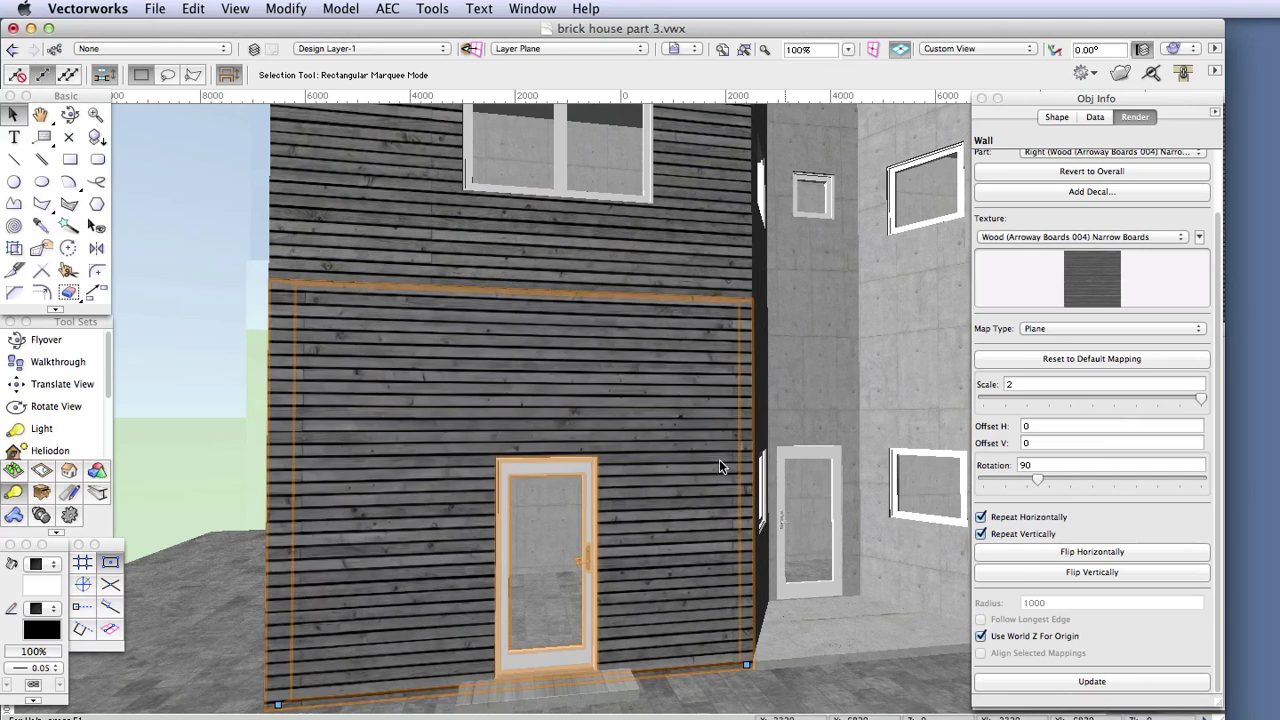
{"action": "scroll", "coordinate": [336, 262], "scroll_direction": "up", "scroll_amount": 6}
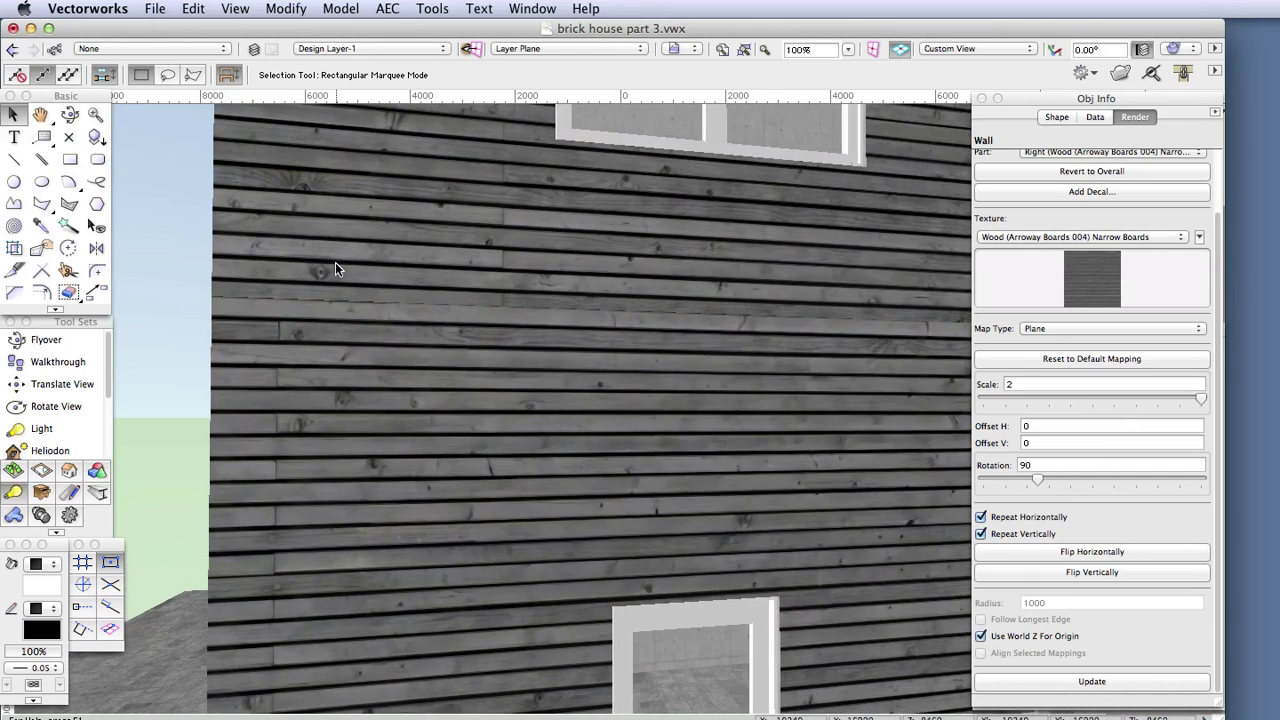
Turn Use World Z For Origin off and back on for the lower wall's texture, comparing the board alignment at the wall joint.
{"action": "left_click", "coordinate": [162, 297]}
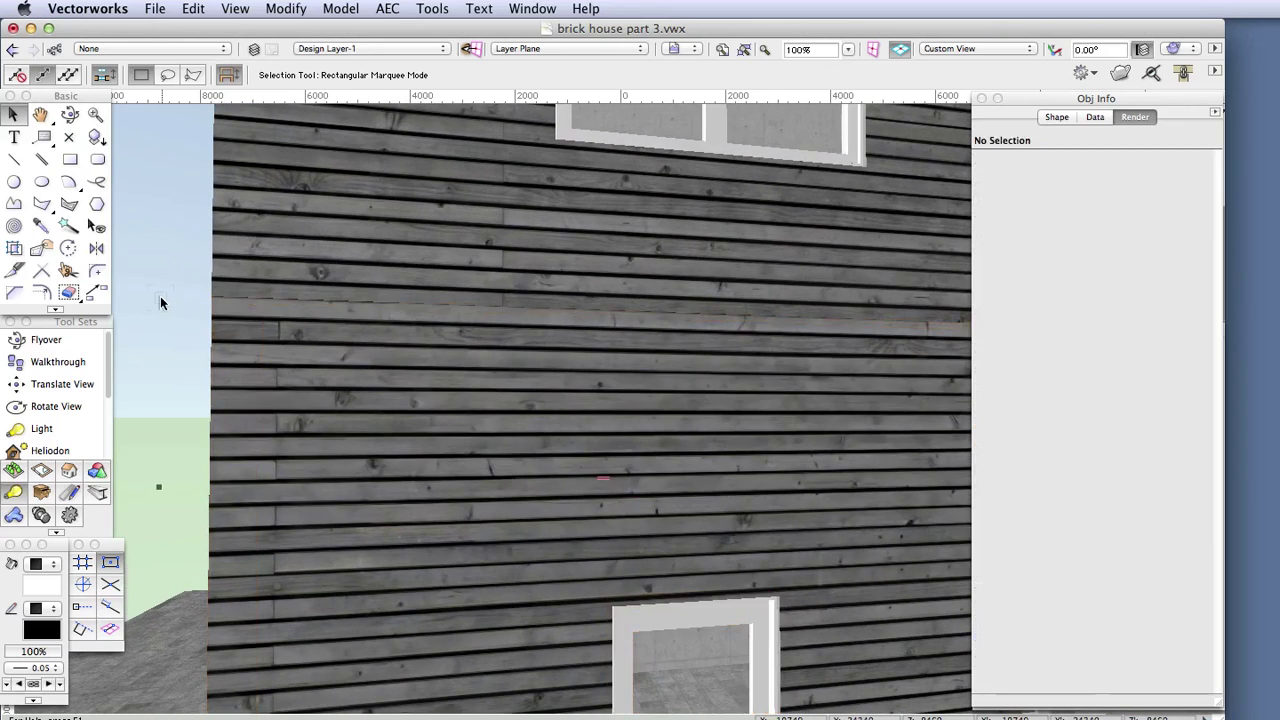
{"action": "scroll", "coordinate": [169, 297], "scroll_direction": "down", "scroll_amount": 2}
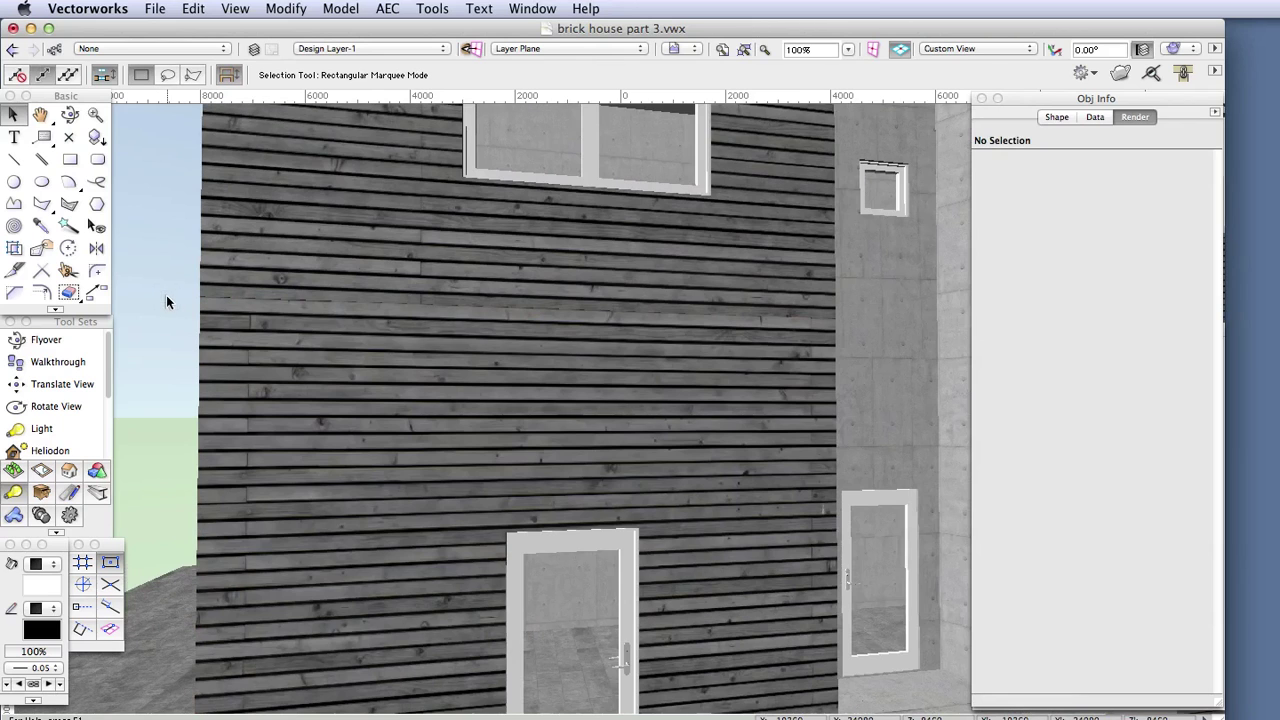
{"action": "left_click", "coordinate": [199, 335]}
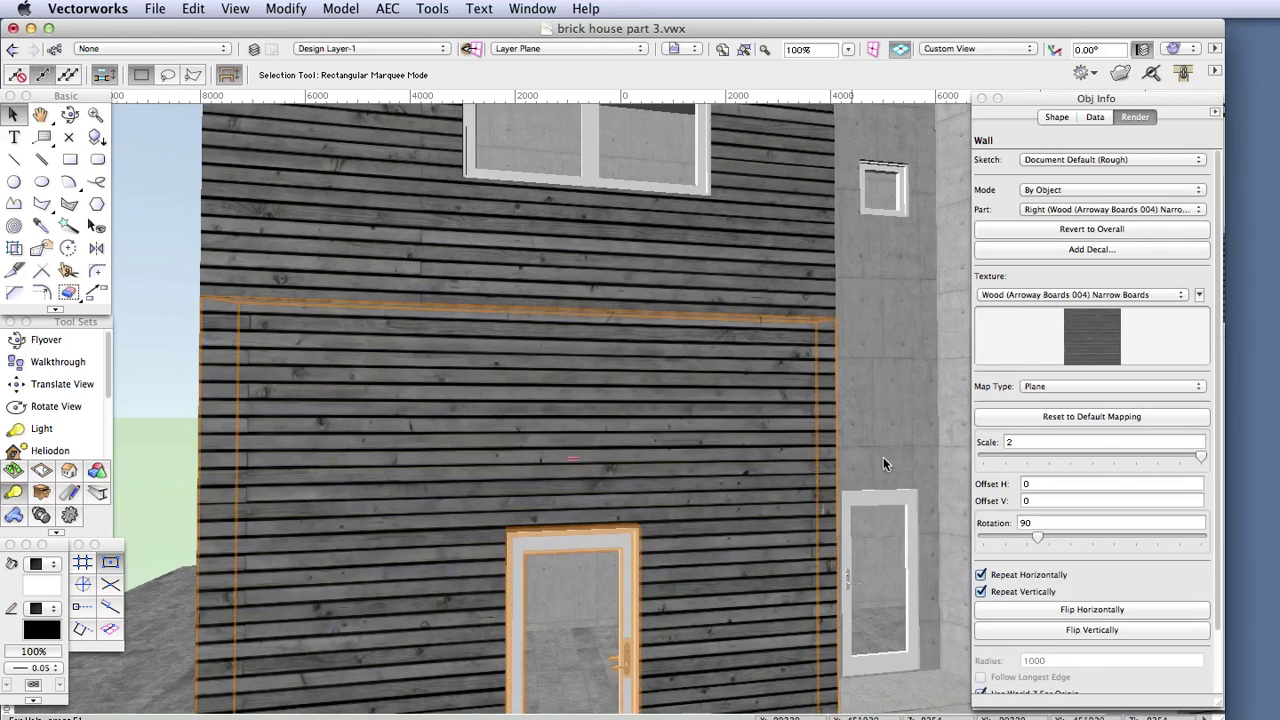
{"action": "scroll", "coordinate": [1050, 610], "scroll_direction": "down", "scroll_amount": 2}
{"action": "left_click", "coordinate": [1060, 636]}
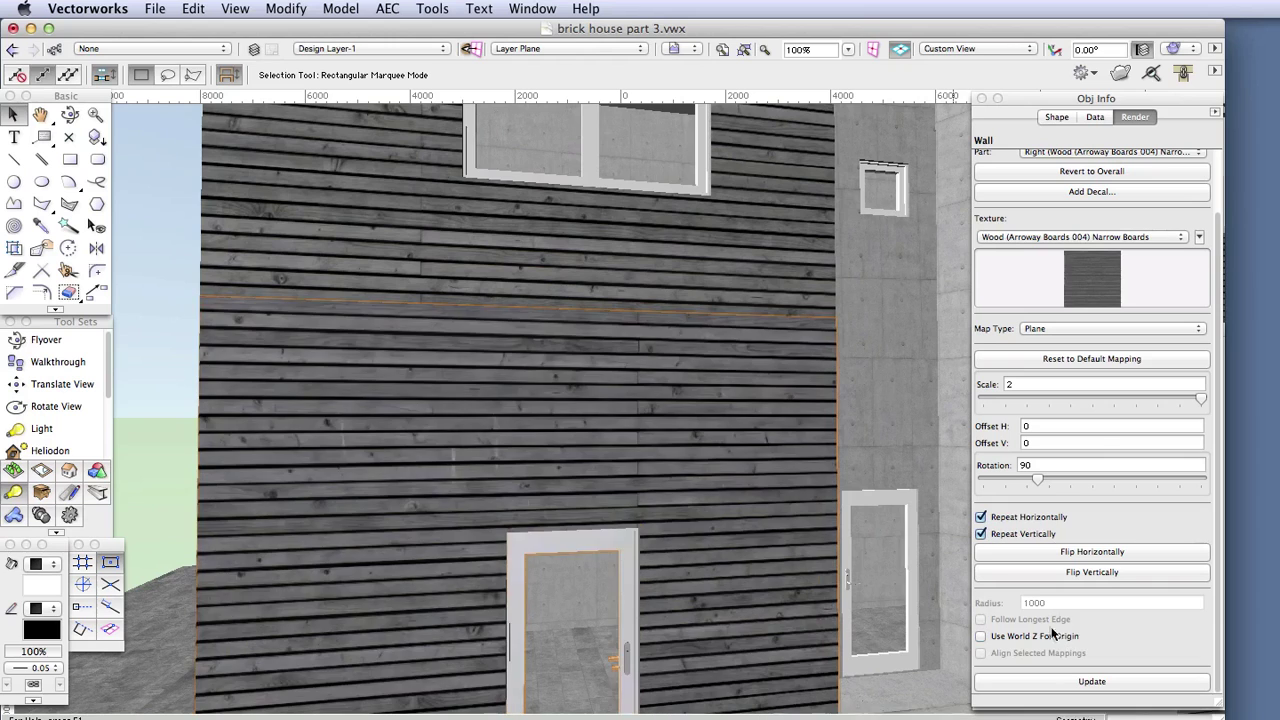
{"action": "left_click", "coordinate": [155, 327]}
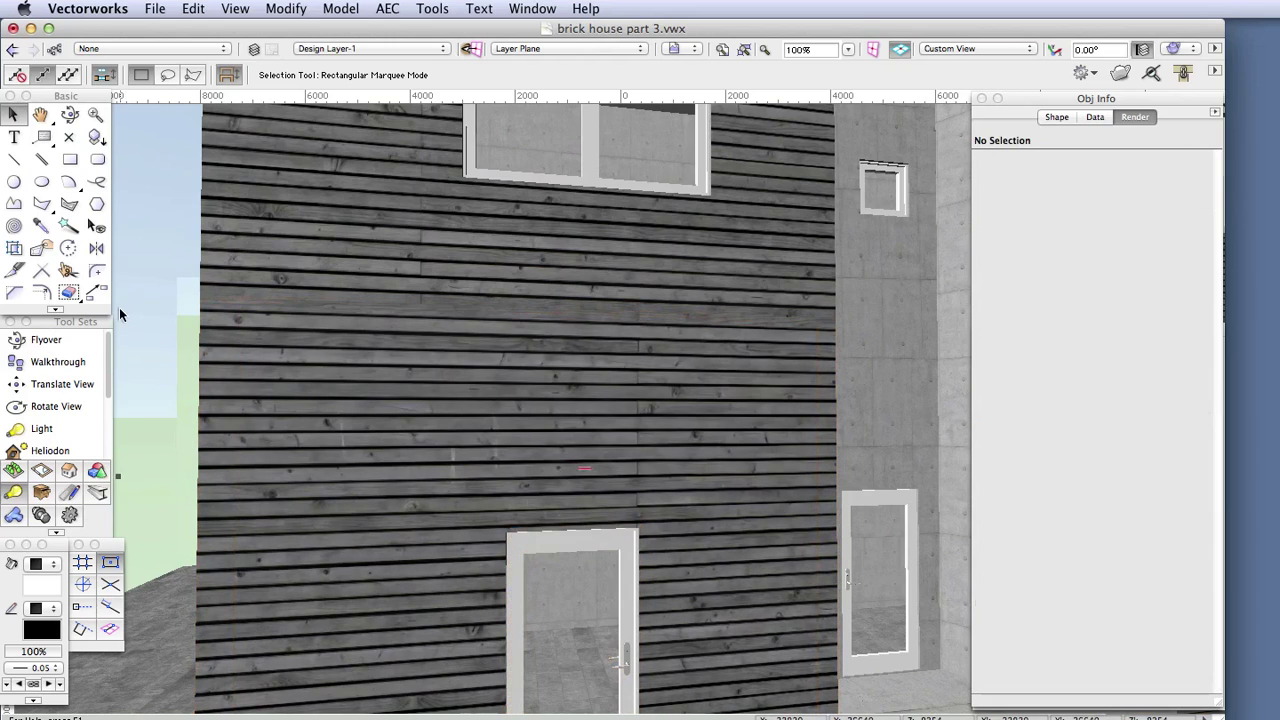
{"action": "left_click", "coordinate": [208, 336]}
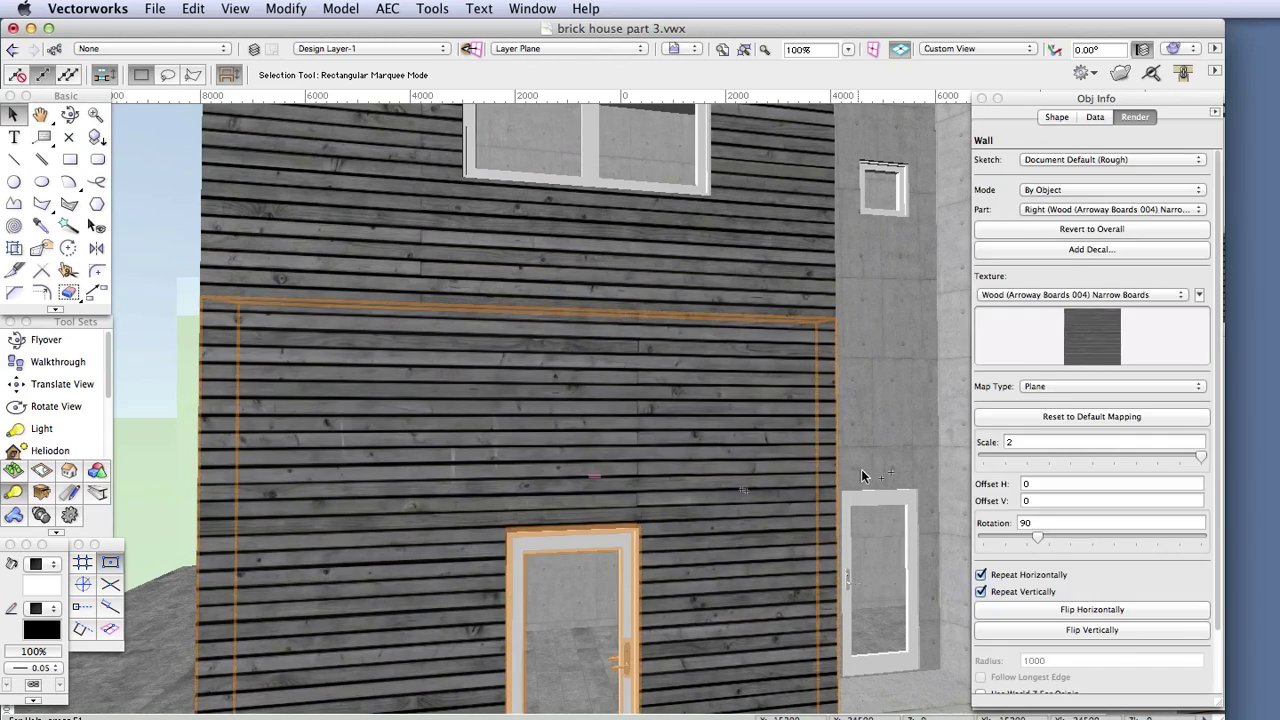
{"action": "scroll", "coordinate": [1080, 585], "scroll_direction": "down", "scroll_amount": 2}
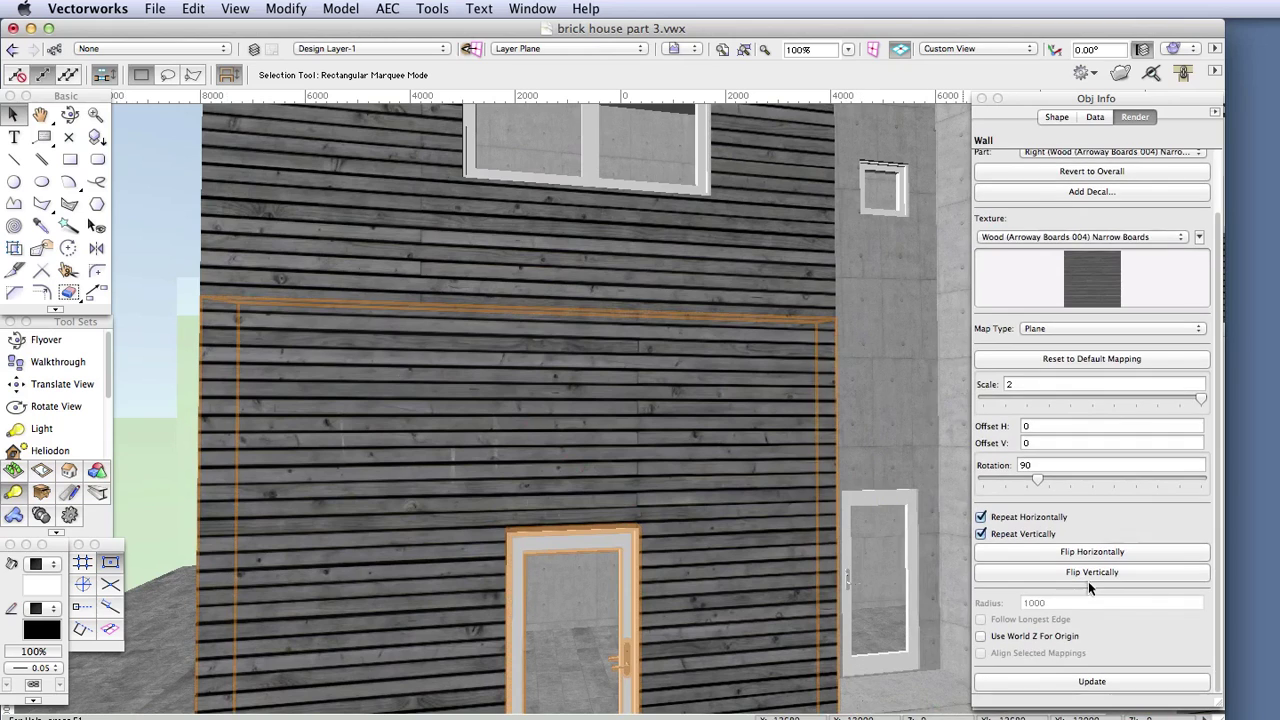
{"action": "left_click", "coordinate": [1058, 637]}
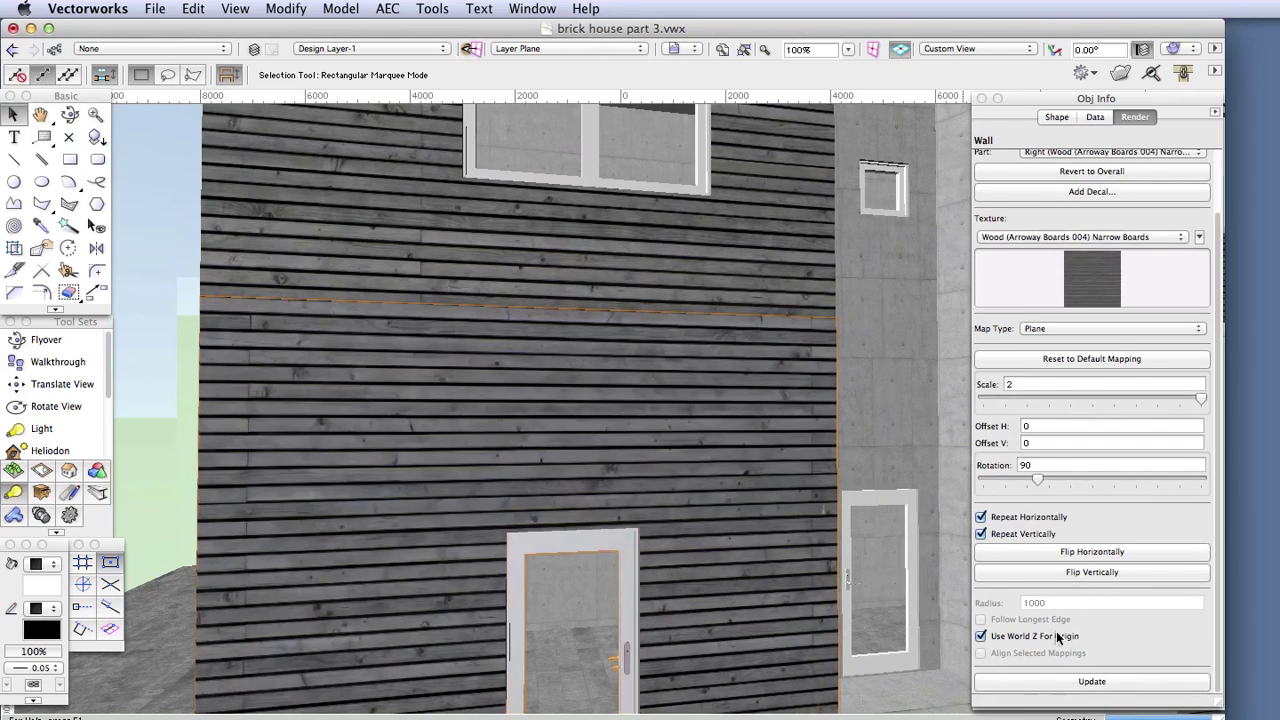
Turn off Use World Z For Origin for the upper wall's board texture and inspect the joint with the lower wall.
{"action": "left_click", "coordinate": [201, 270]}
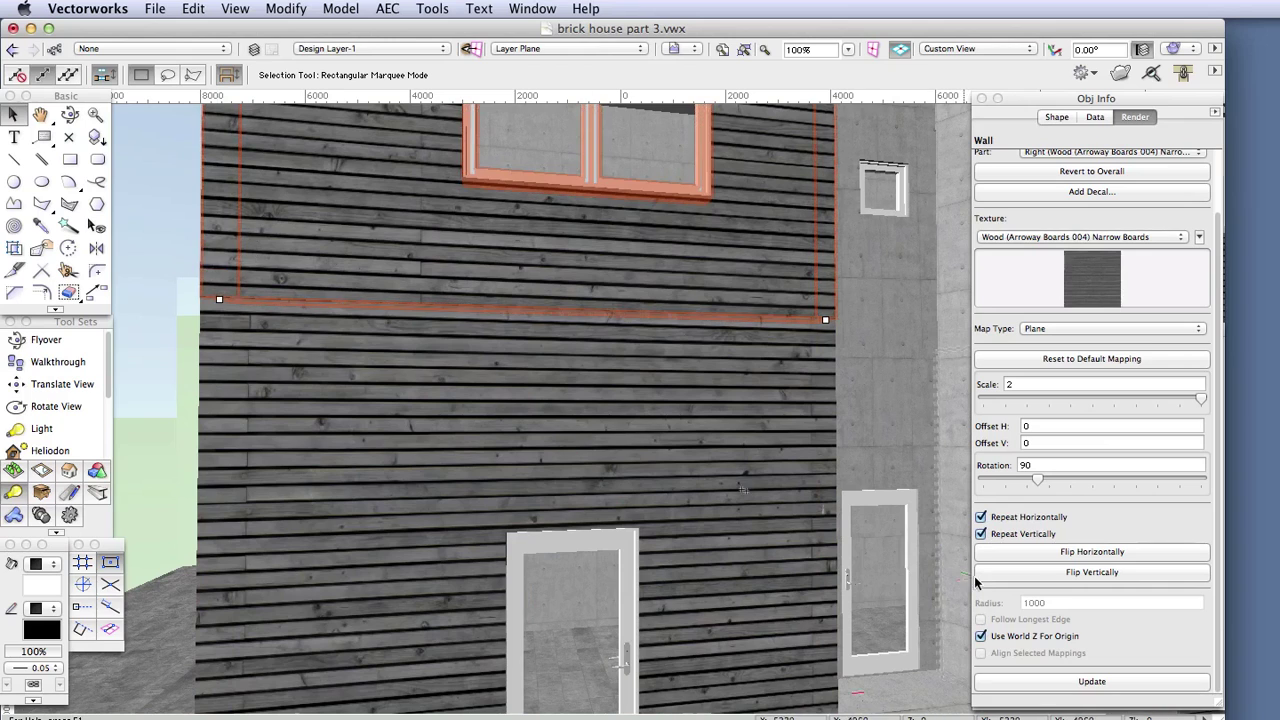
{"action": "left_click", "coordinate": [1024, 638]}
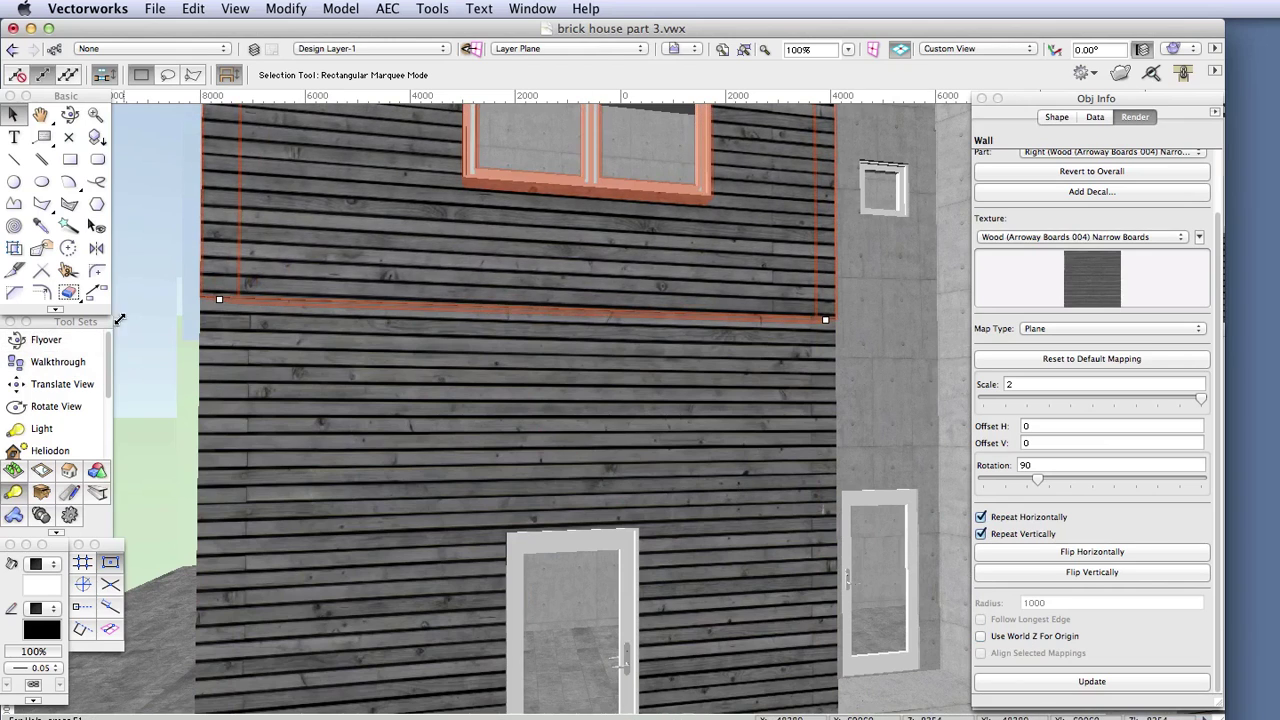
{"action": "left_click", "coordinate": [157, 323]}
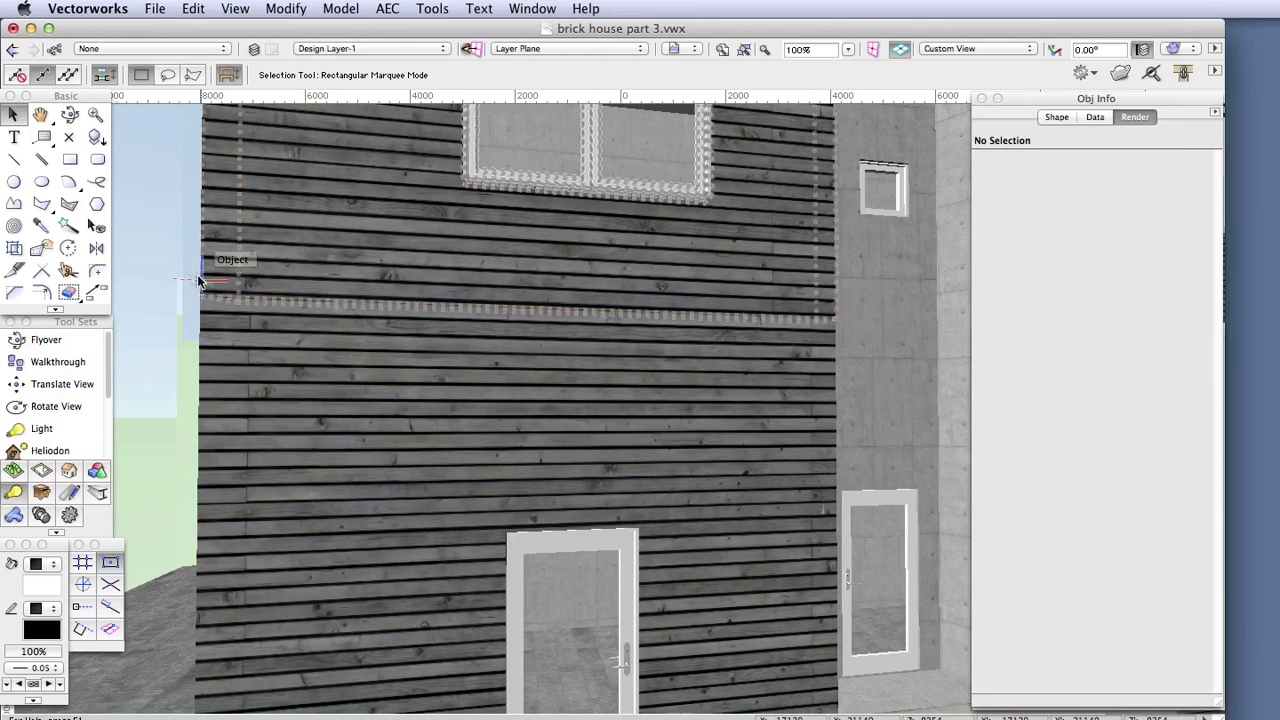
{"action": "scroll", "coordinate": [612, 453], "scroll_direction": "down", "scroll_amount": 5}
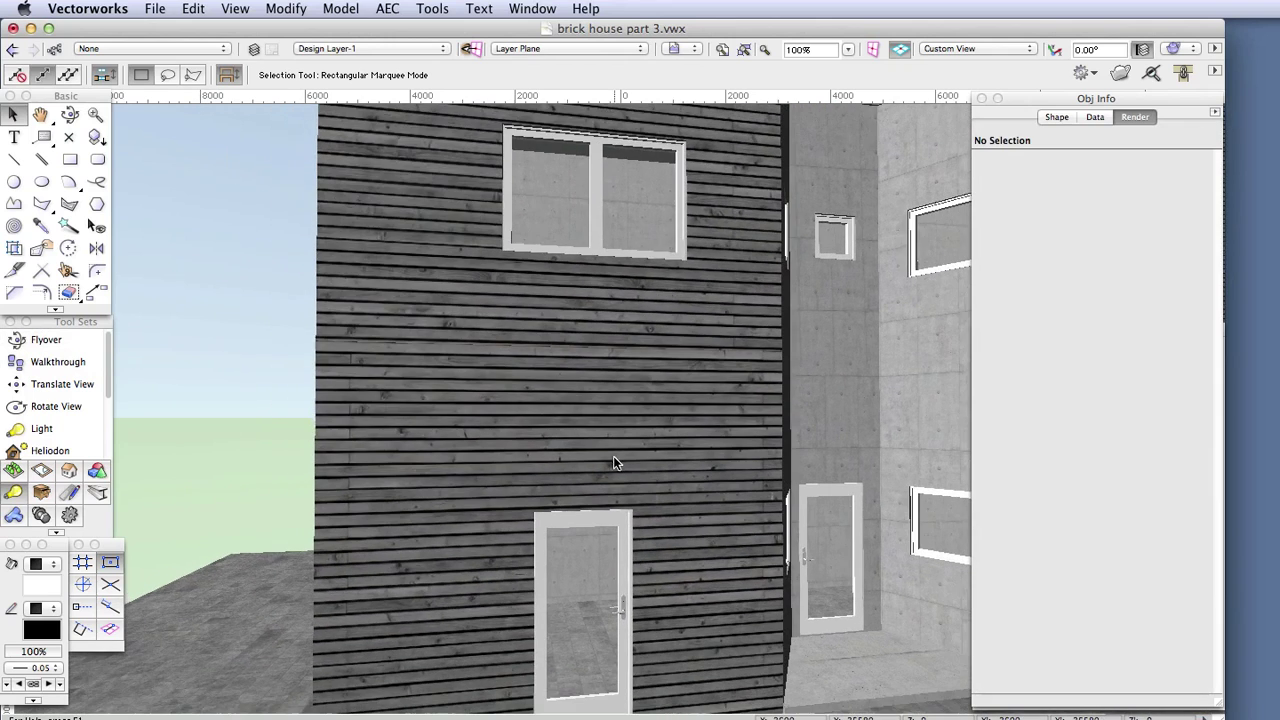
{"action": "scroll", "coordinate": [650, 469], "scroll_direction": "down", "scroll_amount": 4}
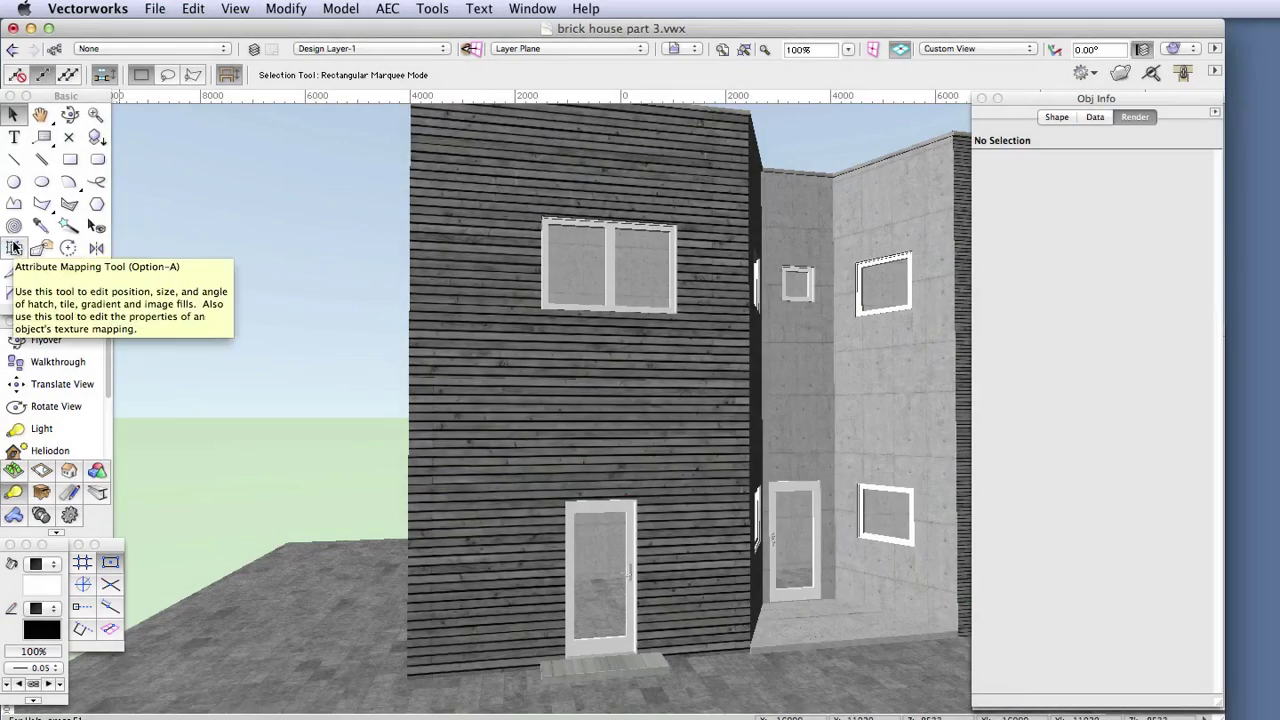
Show the whole house in the Front standard view and render it with OpenGL.
{"action": "left_click", "coordinate": [234, 9]}
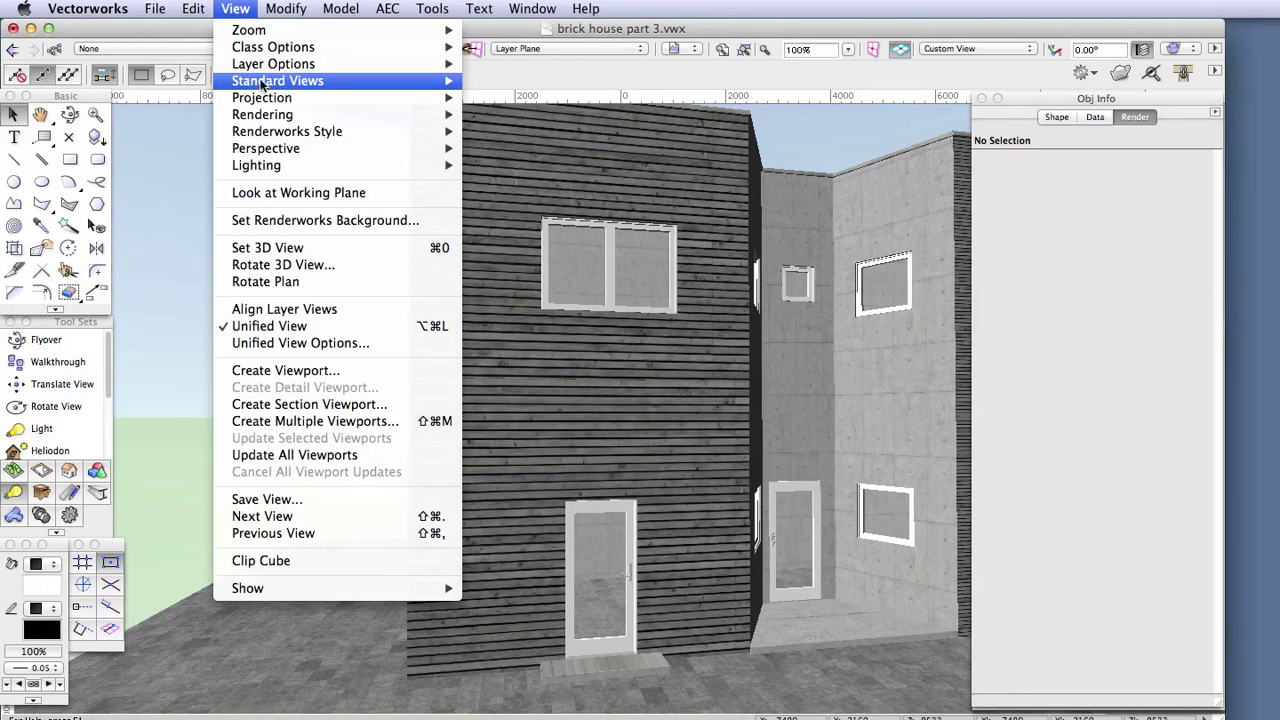
{"action": "left_click", "coordinate": [508, 81]}
{"action": "left_click", "coordinate": [235, 9]}
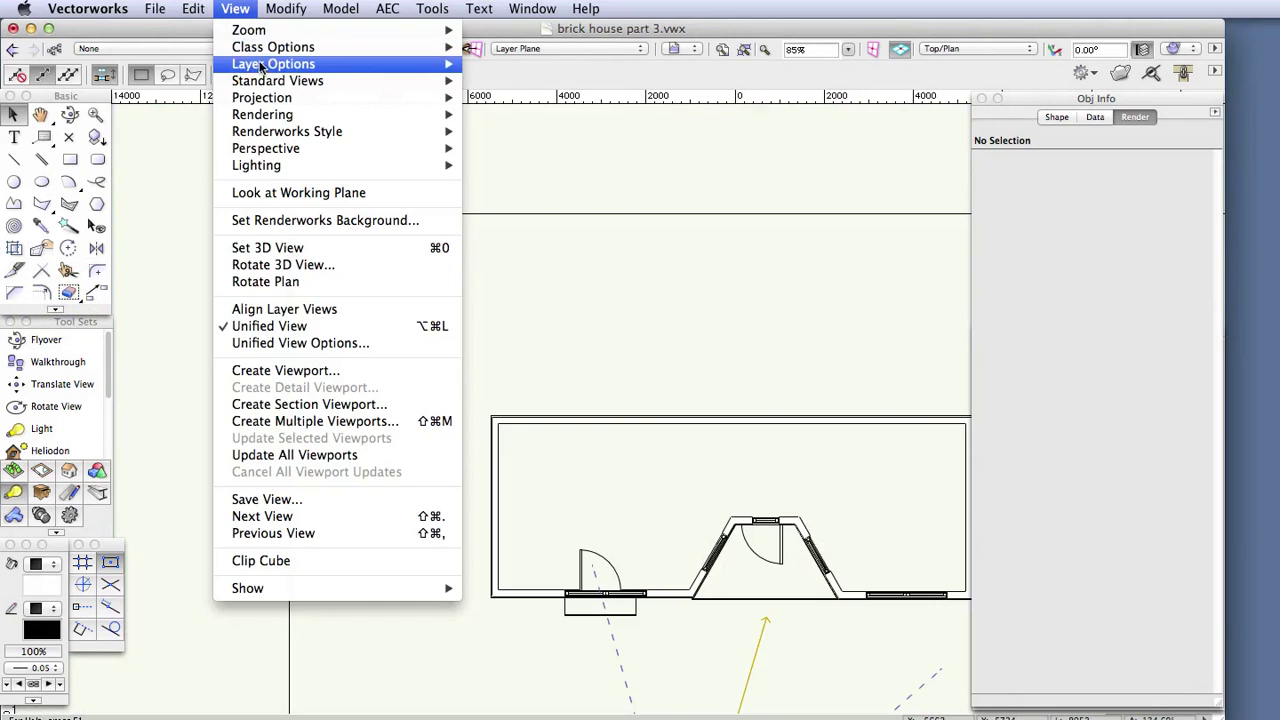
{"action": "mouse_move", "coordinate": [277, 80]}
{"action": "left_click", "coordinate": [512, 116]}
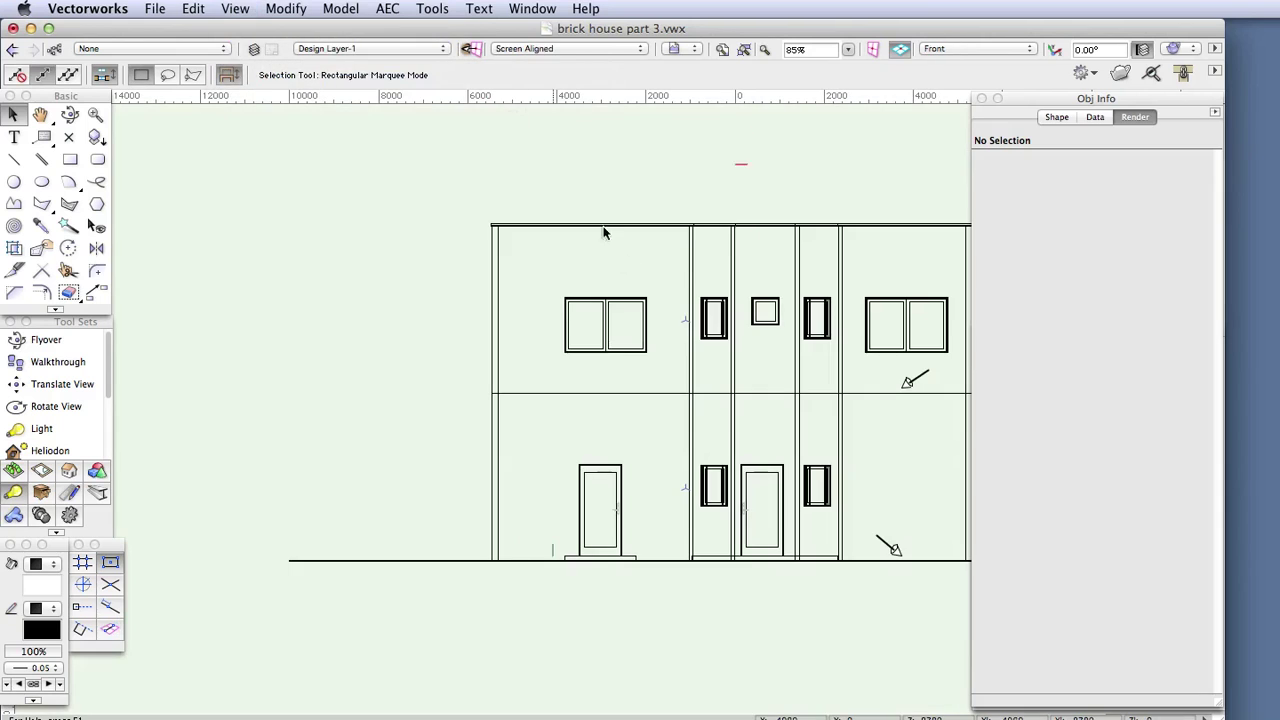
{"action": "middle_click_drag", "start_coordinate": [680, 334], "coordinate": [526, 367]}
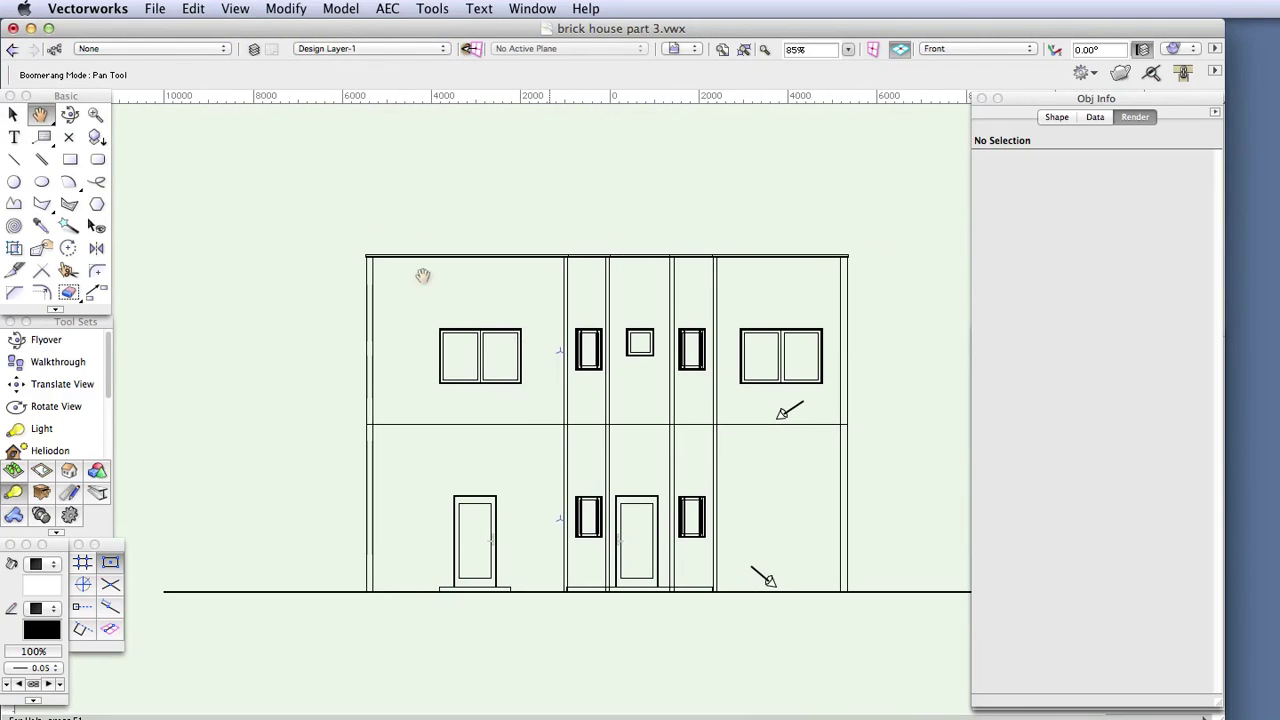
{"action": "left_click", "coordinate": [235, 9]}
{"action": "mouse_move", "coordinate": [290, 118]}
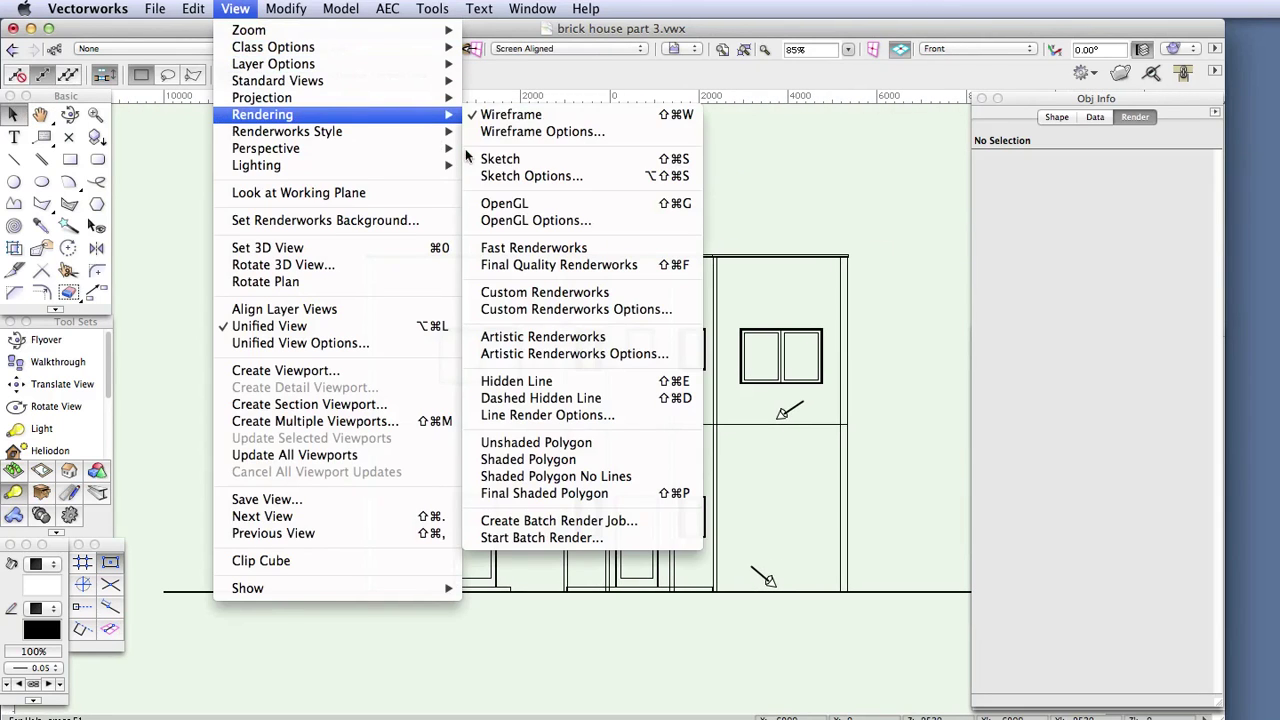
{"action": "left_click", "coordinate": [497, 200]}
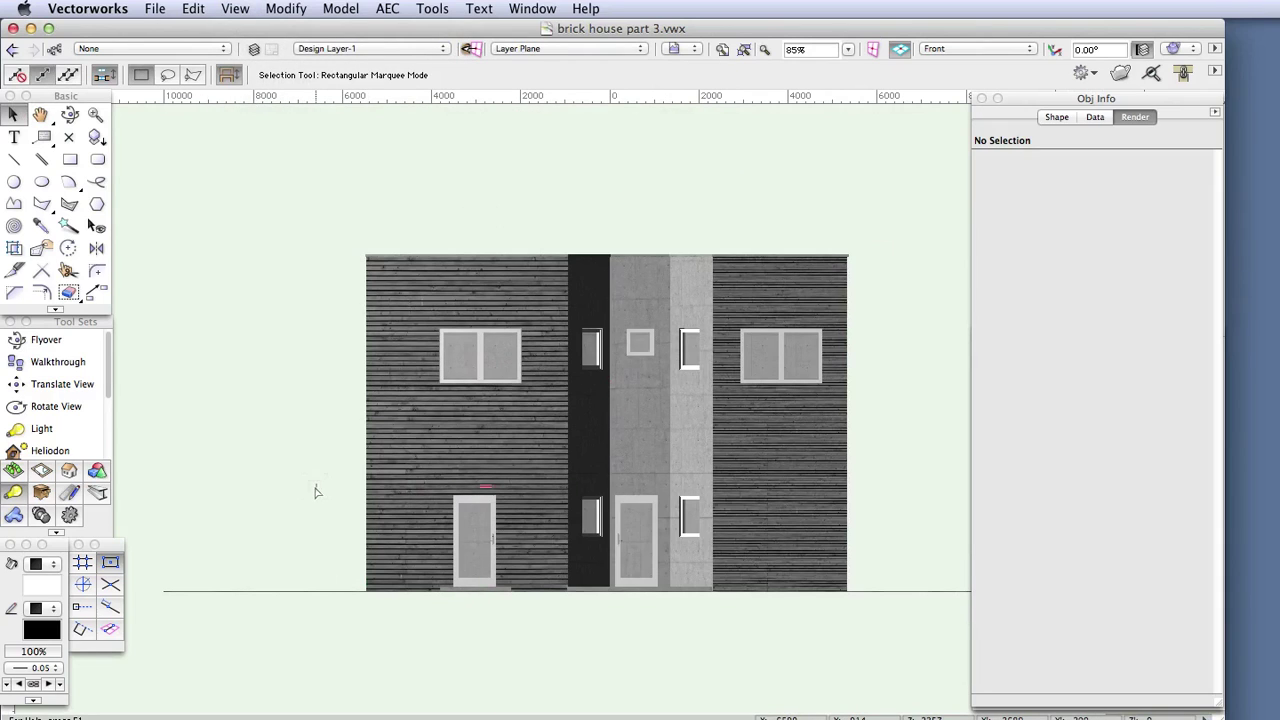
Move the board texture on the lower wall around the door with the Attribute Mapping tool and rotate it to about 66 degrees.
{"action": "left_click", "coordinate": [14, 249]}
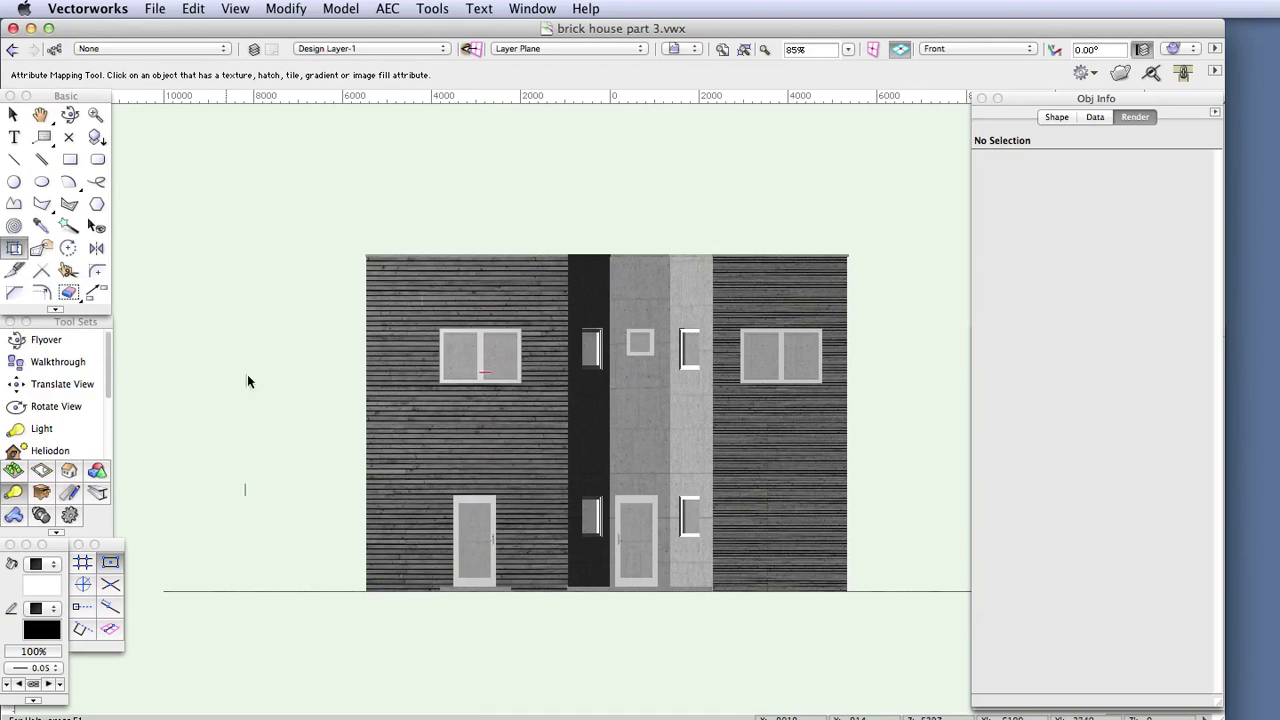
{"action": "left_click", "coordinate": [365, 500]}
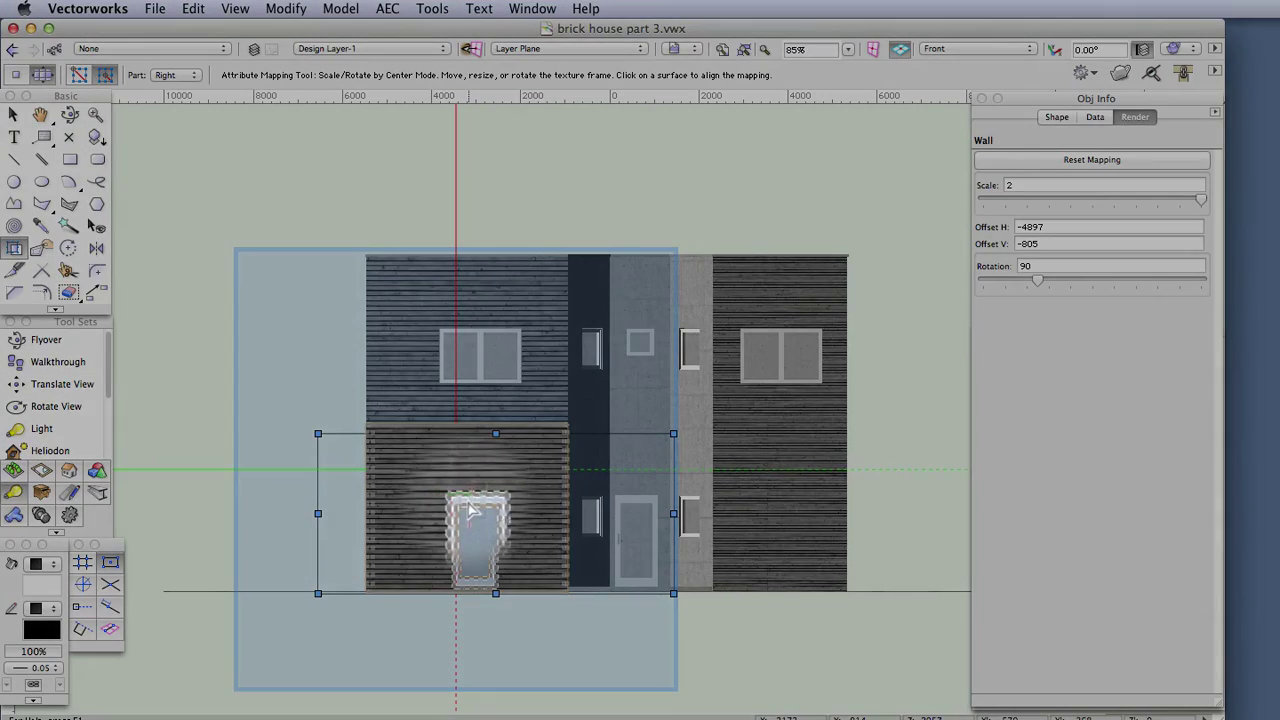
{"action": "mouse_move", "coordinate": [468, 495]}
{"action": "left_mouse_down"}
{"action": "mouse_move", "coordinate": [455, 500]}
{"action": "mouse_move", "coordinate": [443, 471]}
{"action": "mouse_move", "coordinate": [415, 490]}
{"action": "mouse_move", "coordinate": [443, 505]}
{"action": "mouse_move", "coordinate": [505, 497]}
{"action": "mouse_move", "coordinate": [430, 487]}
{"action": "mouse_move", "coordinate": [487, 475]}
{"action": "mouse_move", "coordinate": [492, 487]}
{"action": "left_mouse_up"}
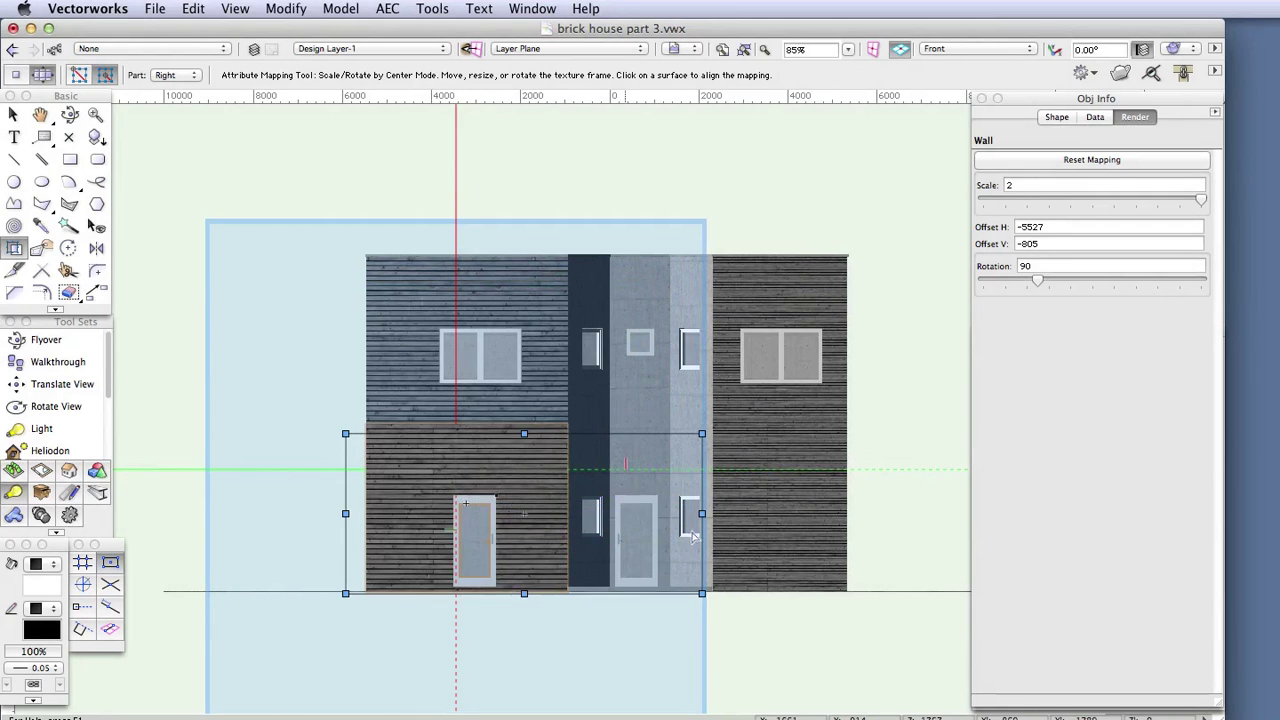
{"action": "left_click_drag", "start_coordinate": [697, 512], "coordinate": [662, 575]}
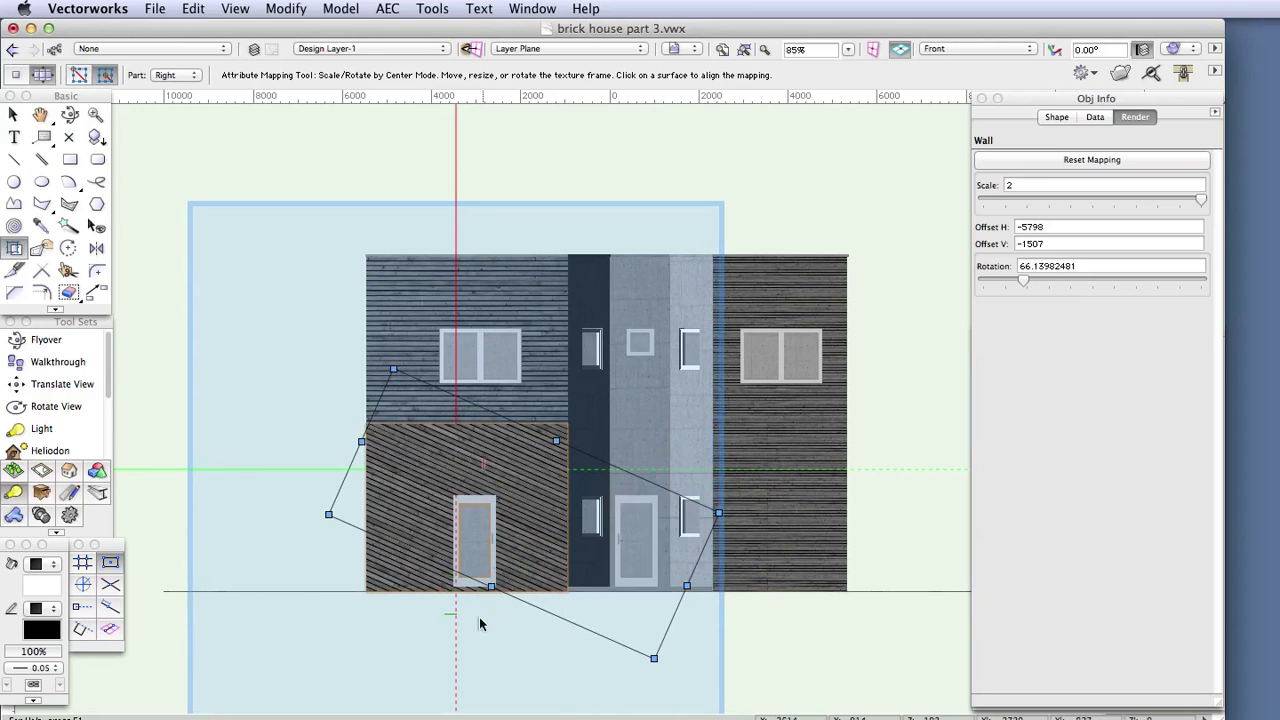
{"action": "left_click", "coordinate": [13, 114]}
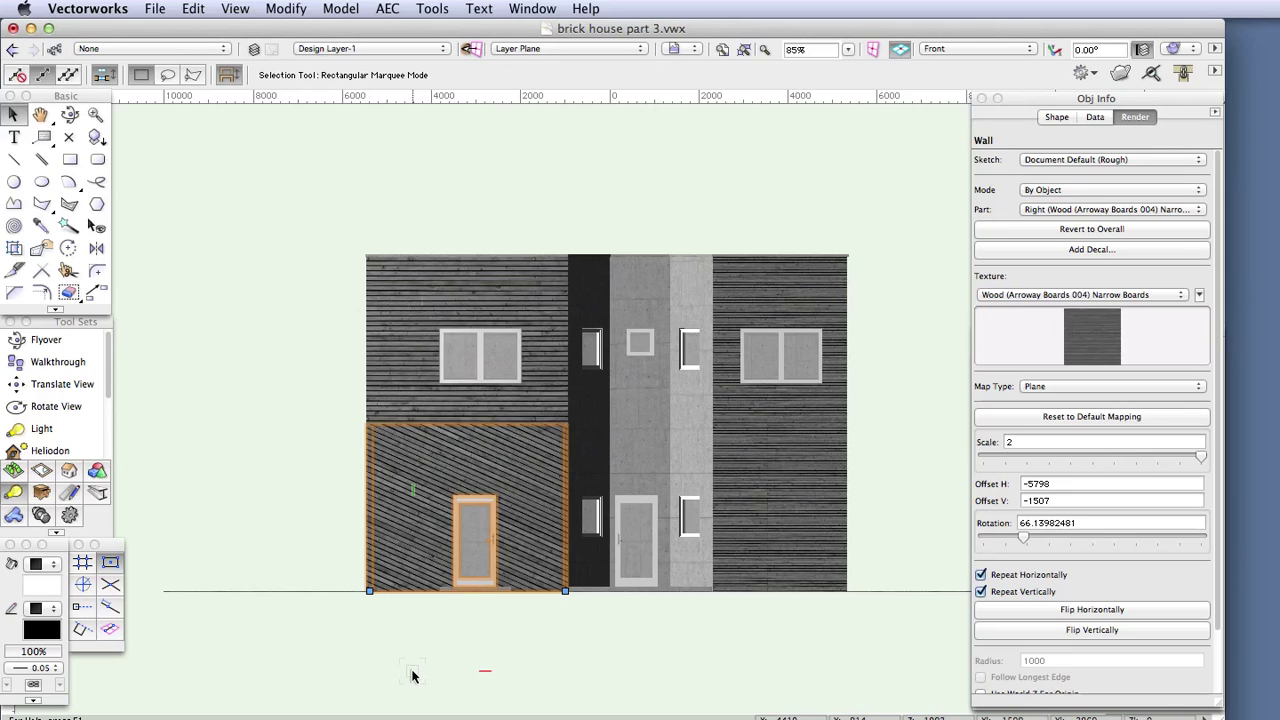
Set the texture rotation of the lower wall around the door to 0 degrees.
{"action": "left_click", "coordinate": [1094, 522]}
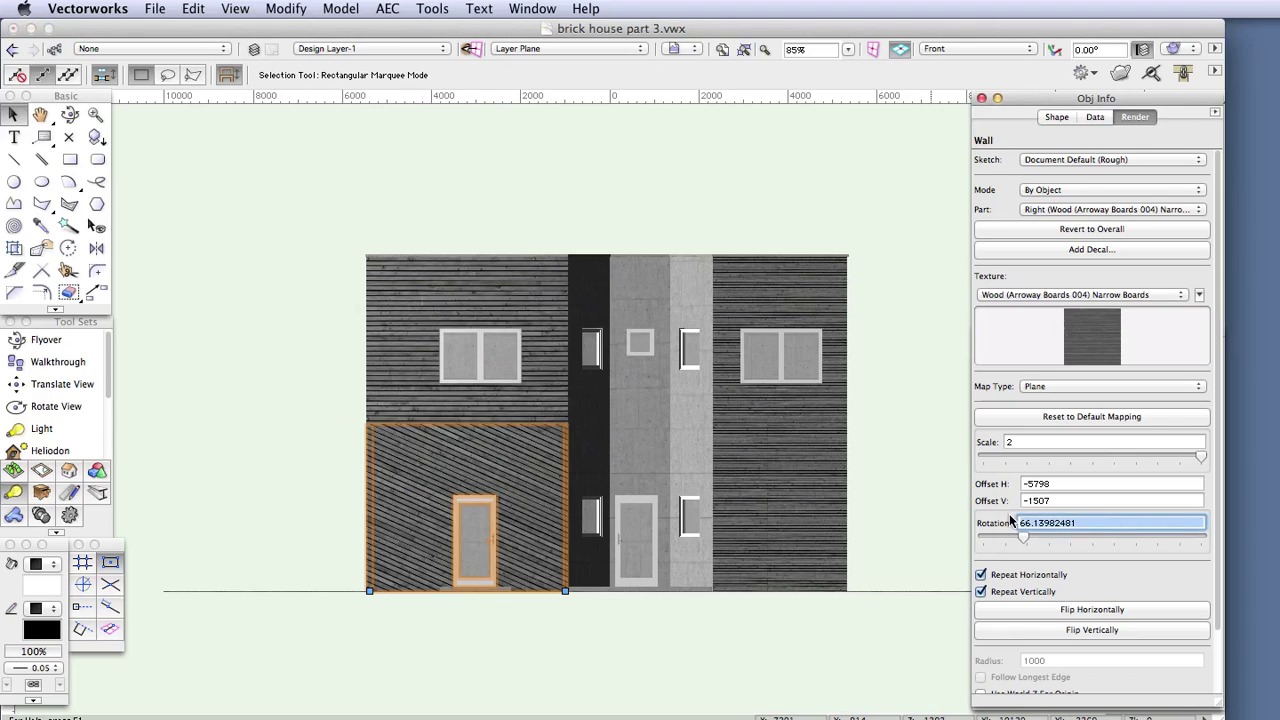
{"action": "type", "text": "0"}
{"action": "key", "text": "Tab"}
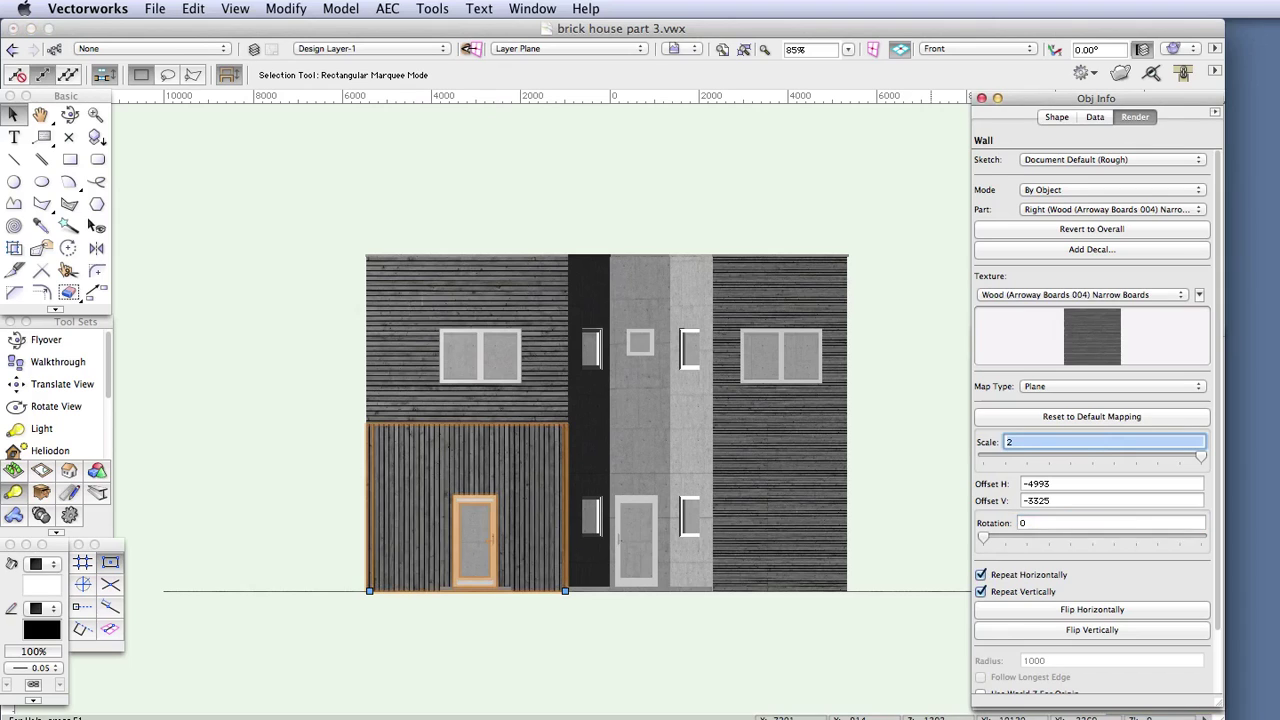
Open the lower wall's texture rotation value for editing.
{"action": "key", "text": "Tab"}
{"action": "key", "text": "Tab"}
{"action": "key", "text": "Tab"}
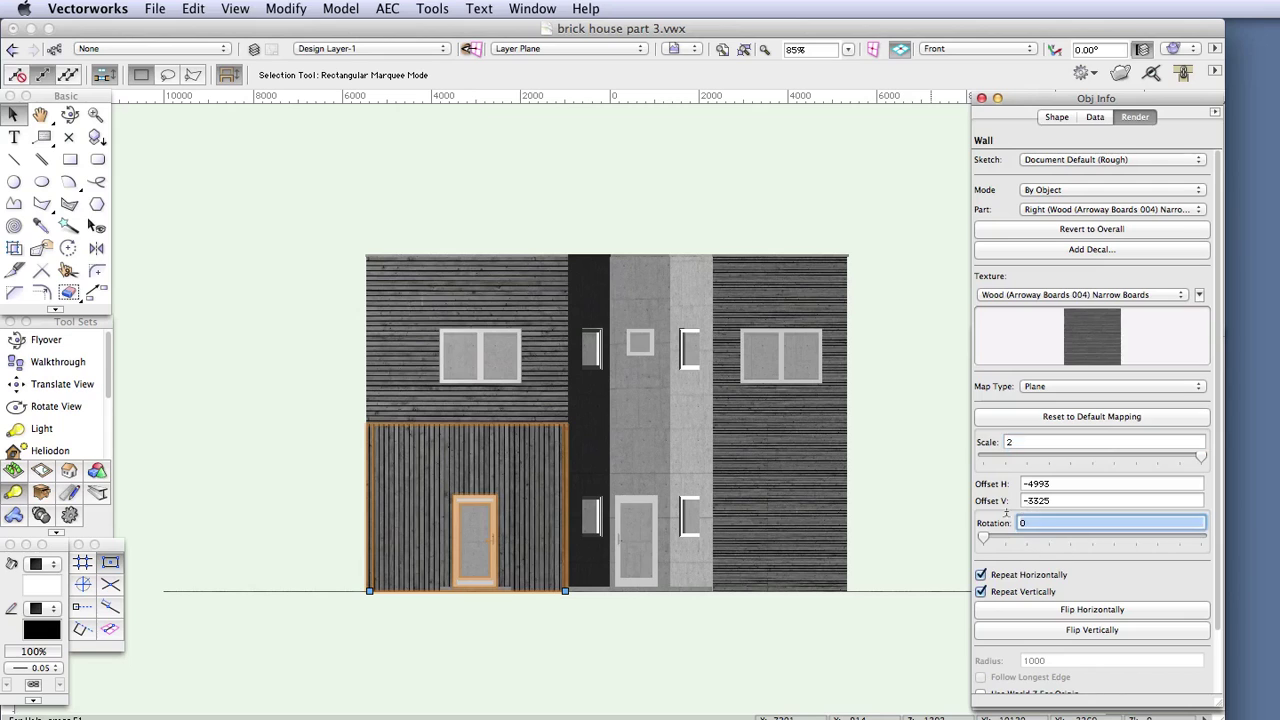